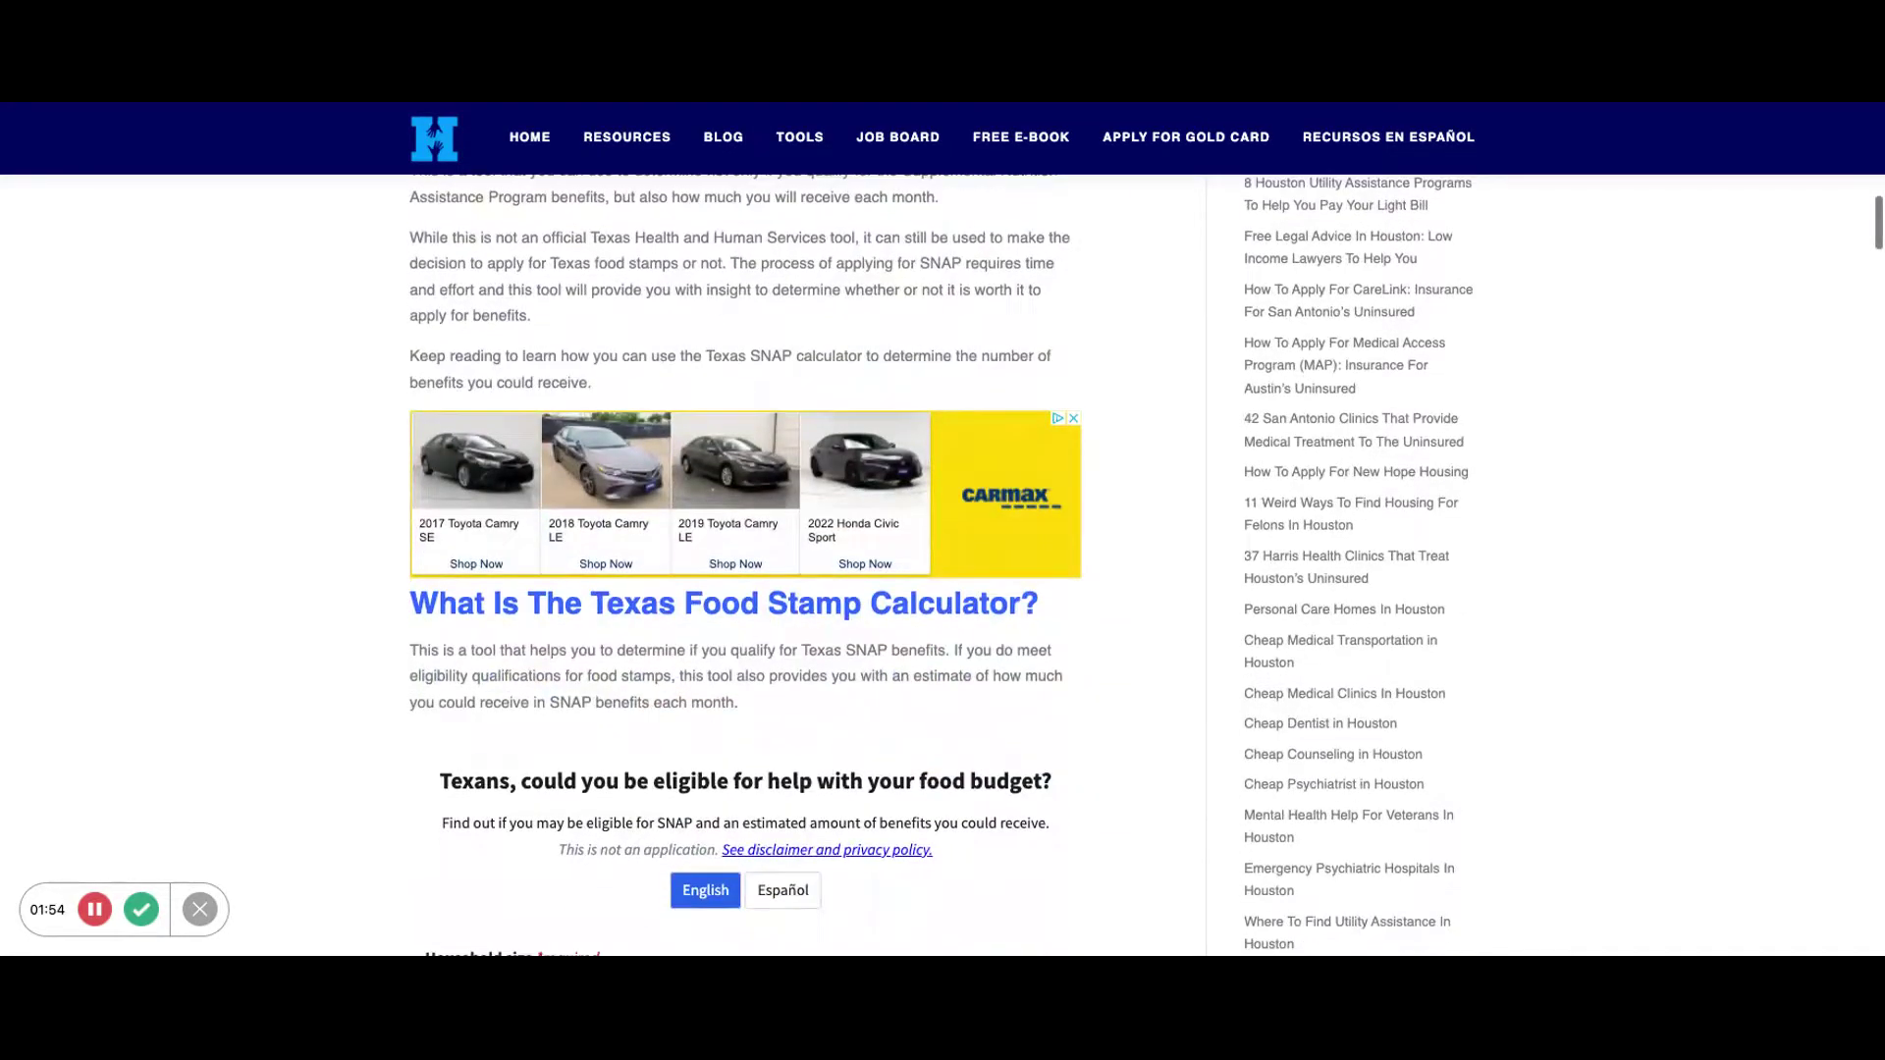
- Look over the questions on the Texas food stamp calculator form and come back to its beginning
scroll(939, 565, down, 3)
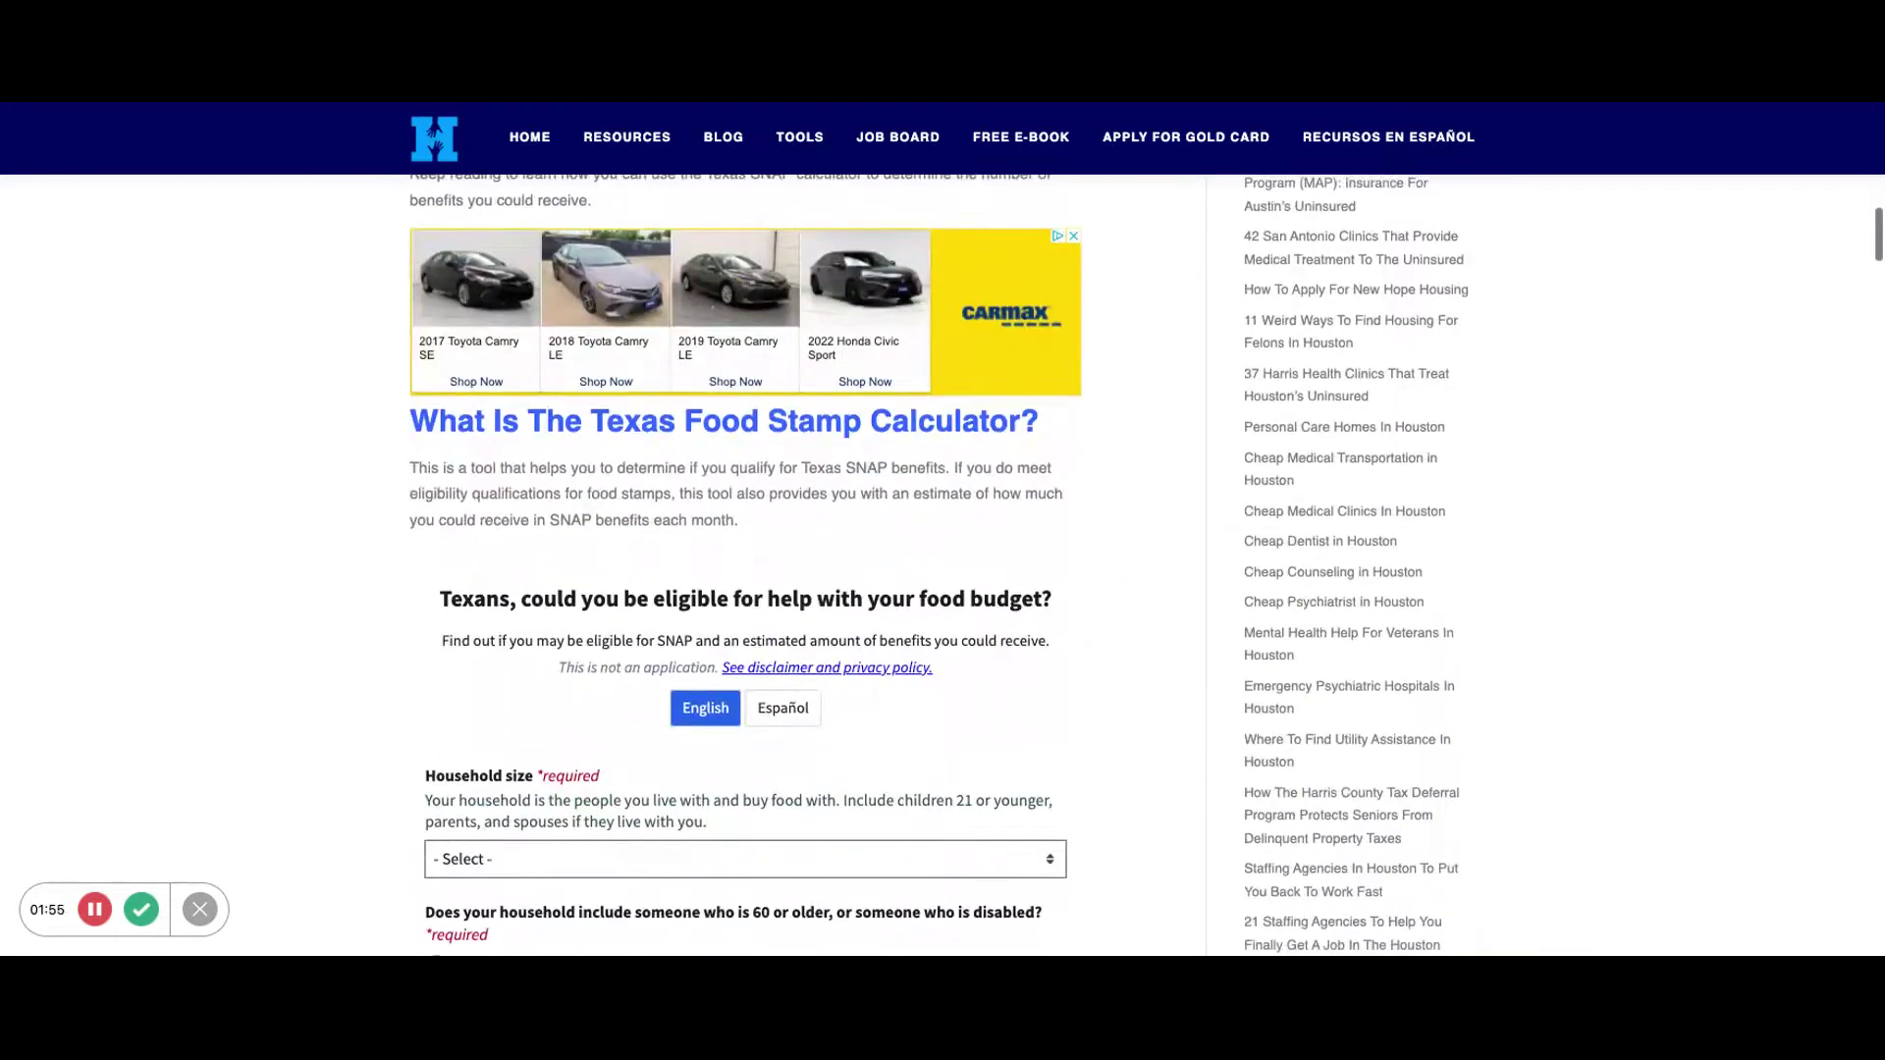
scroll(940, 565, down, 2)
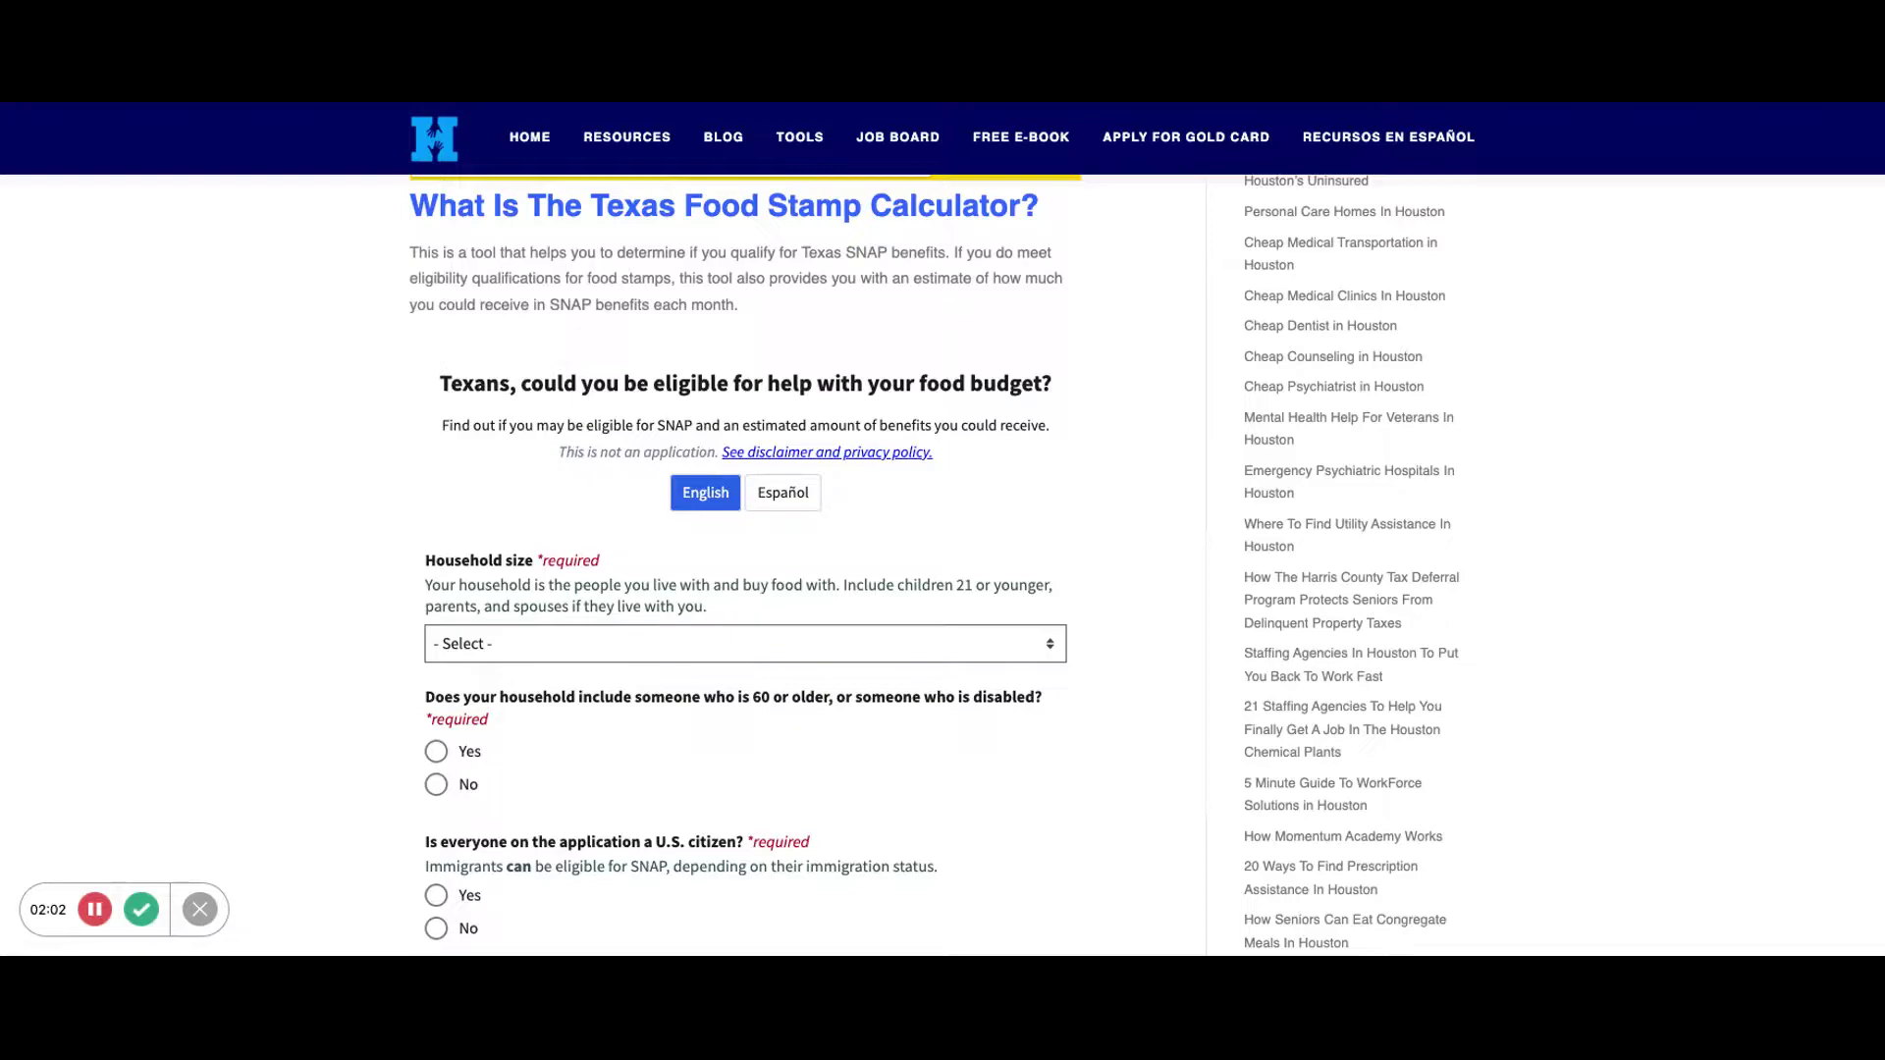
scroll(943, 566, down, 2)
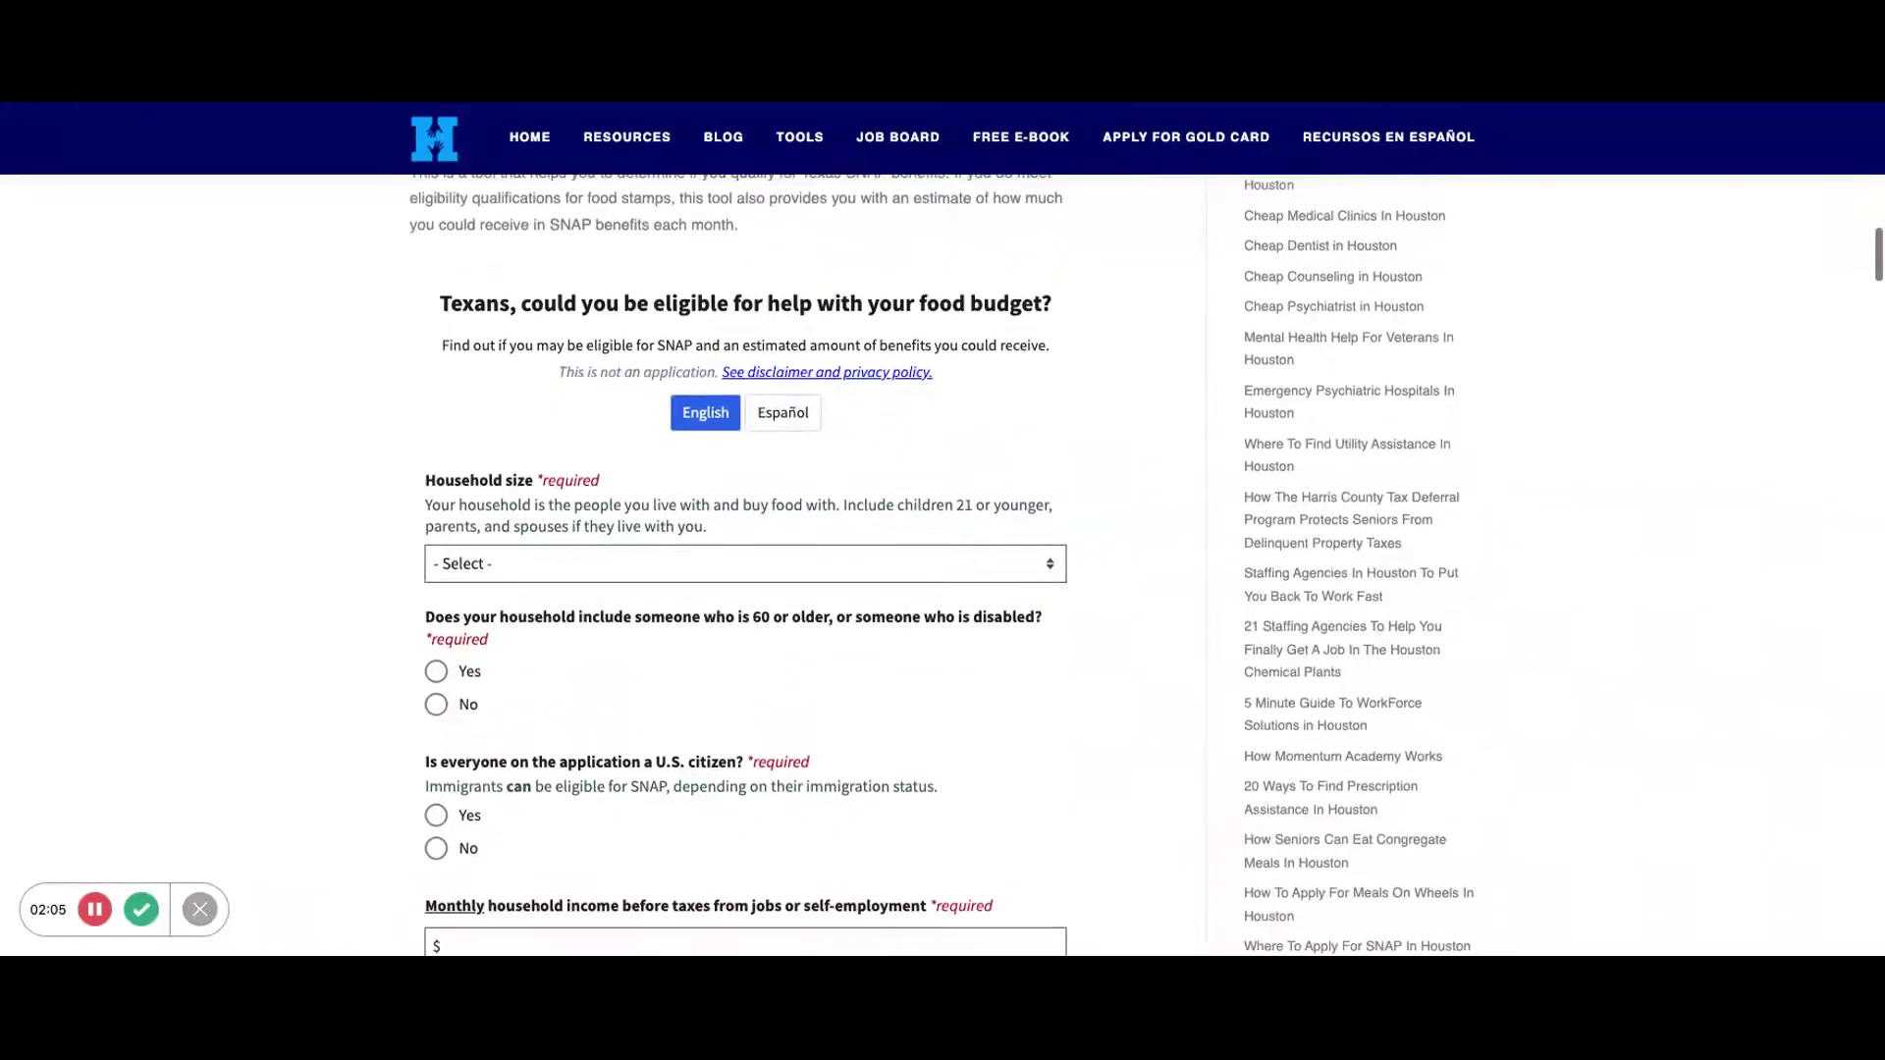
scroll(942, 565, down, 1)
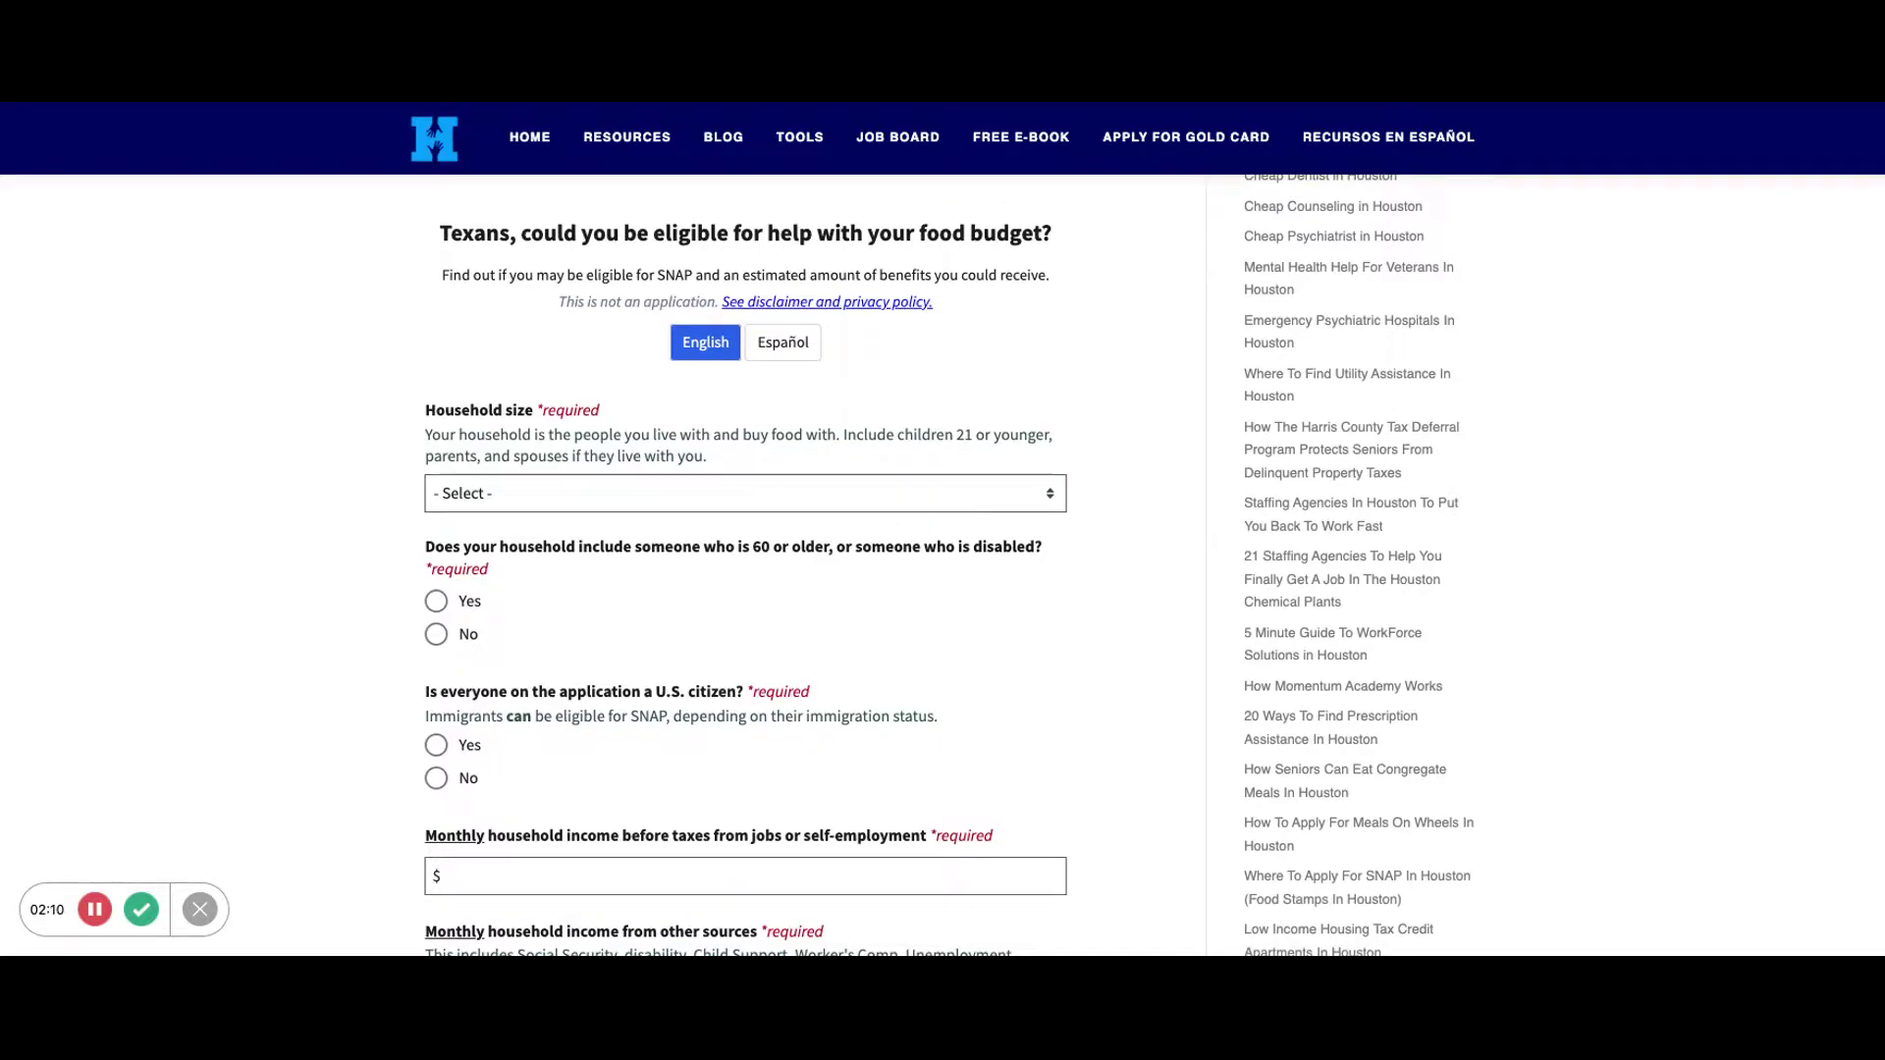
scroll(943, 566, down, 7)
scroll(942, 565, down, 5)
scroll(942, 565, down, 3)
scroll(942, 565, up, 15)
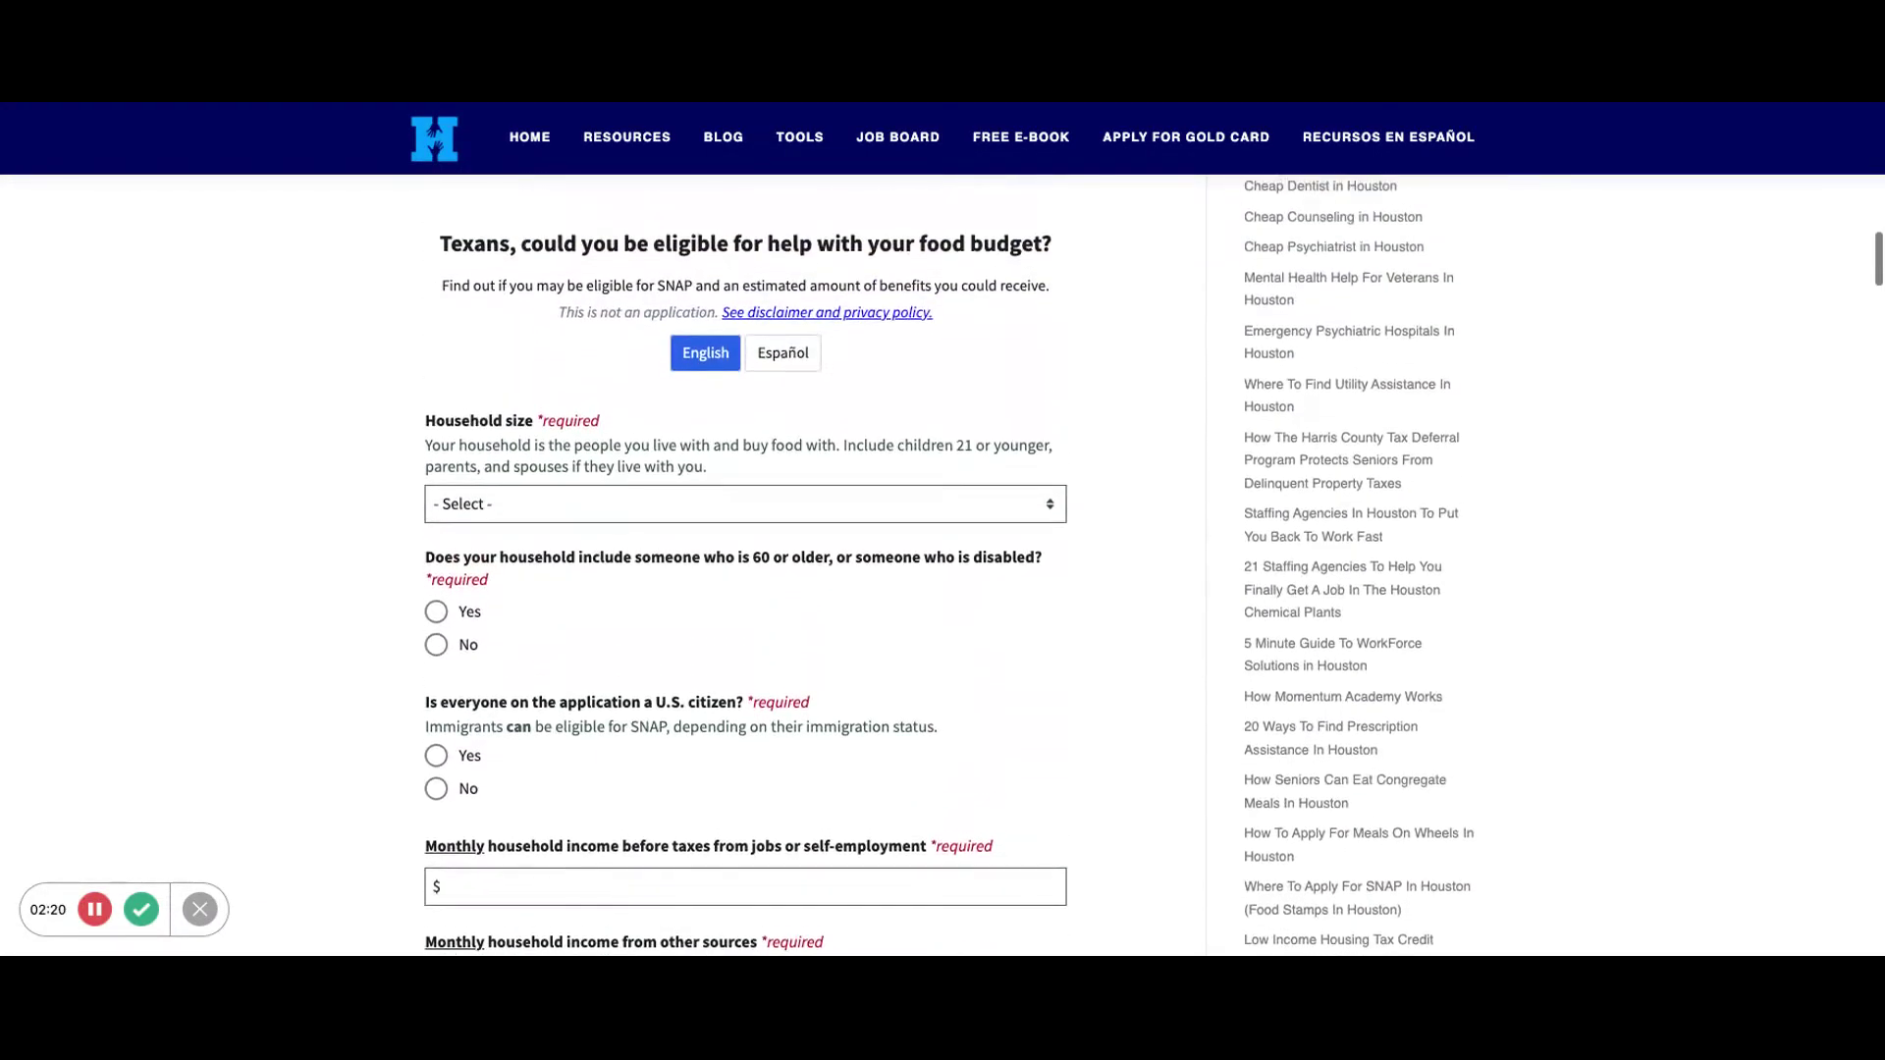
scroll(943, 565, up, 1)
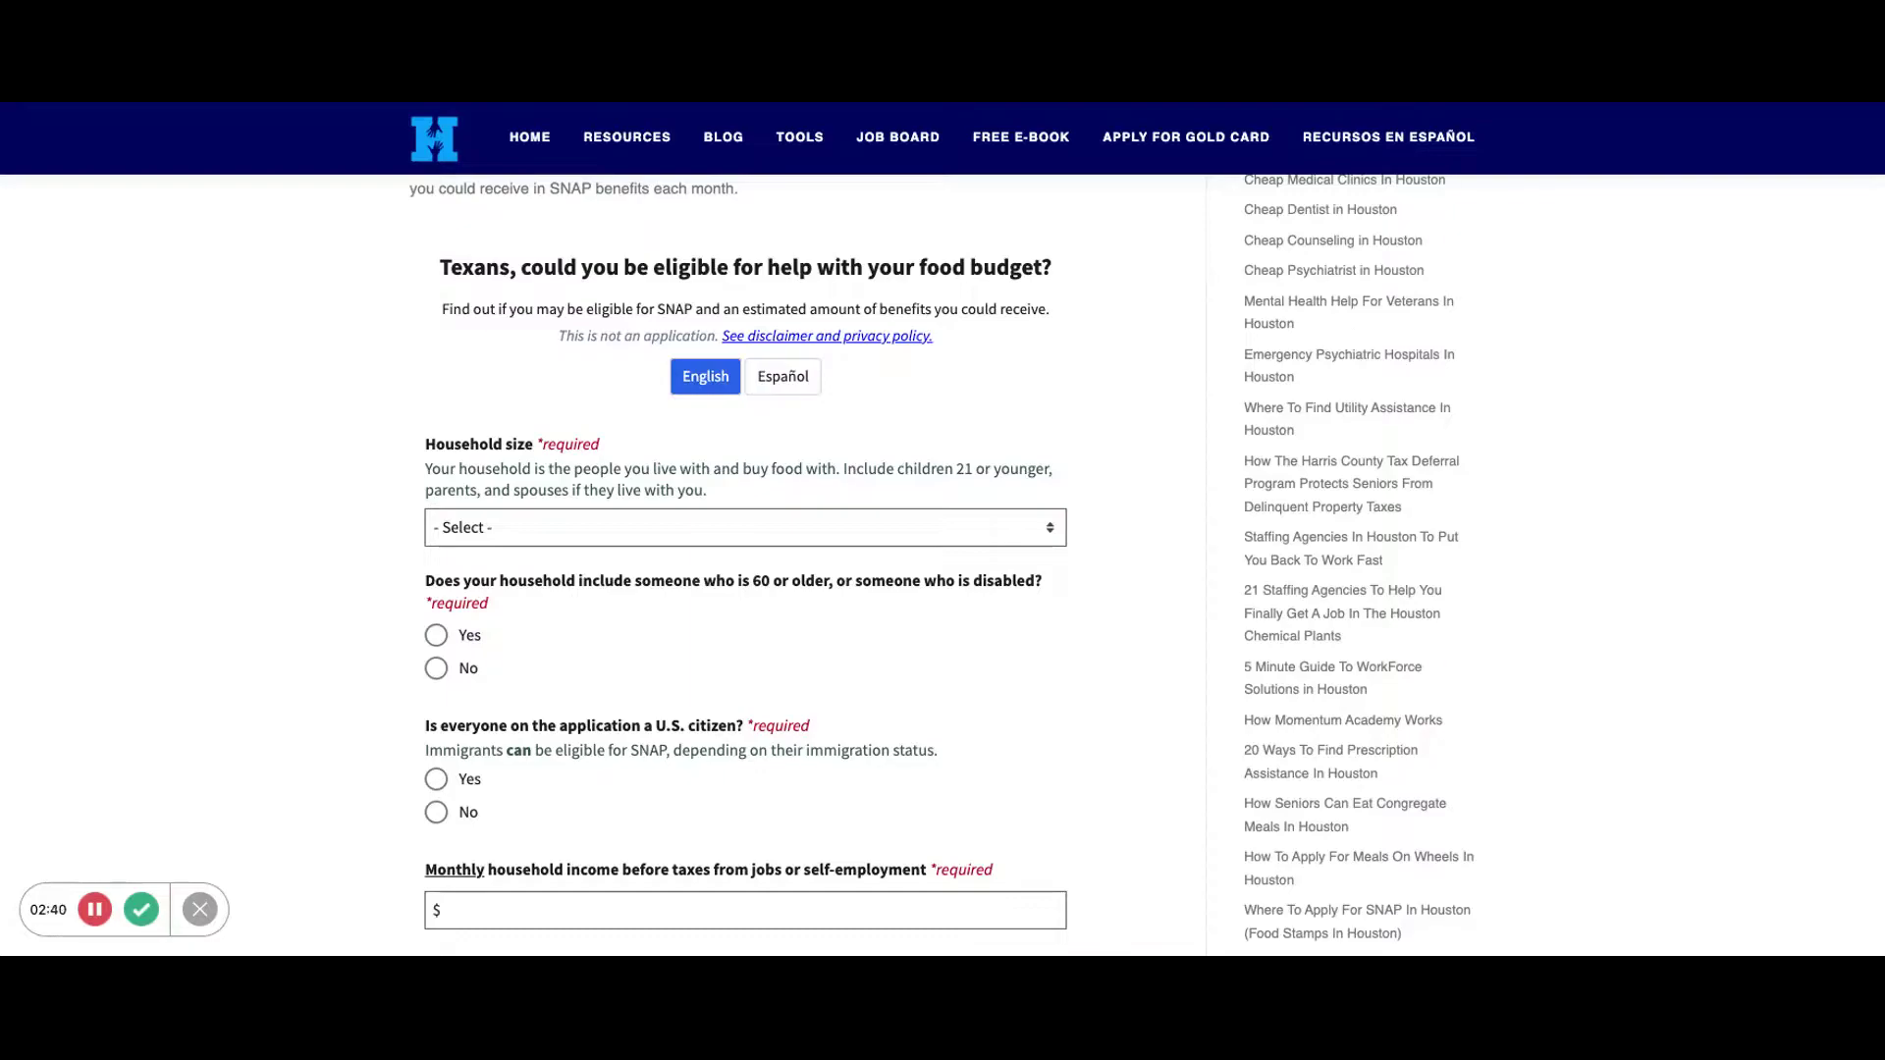
scroll(418, 467, down, 1)
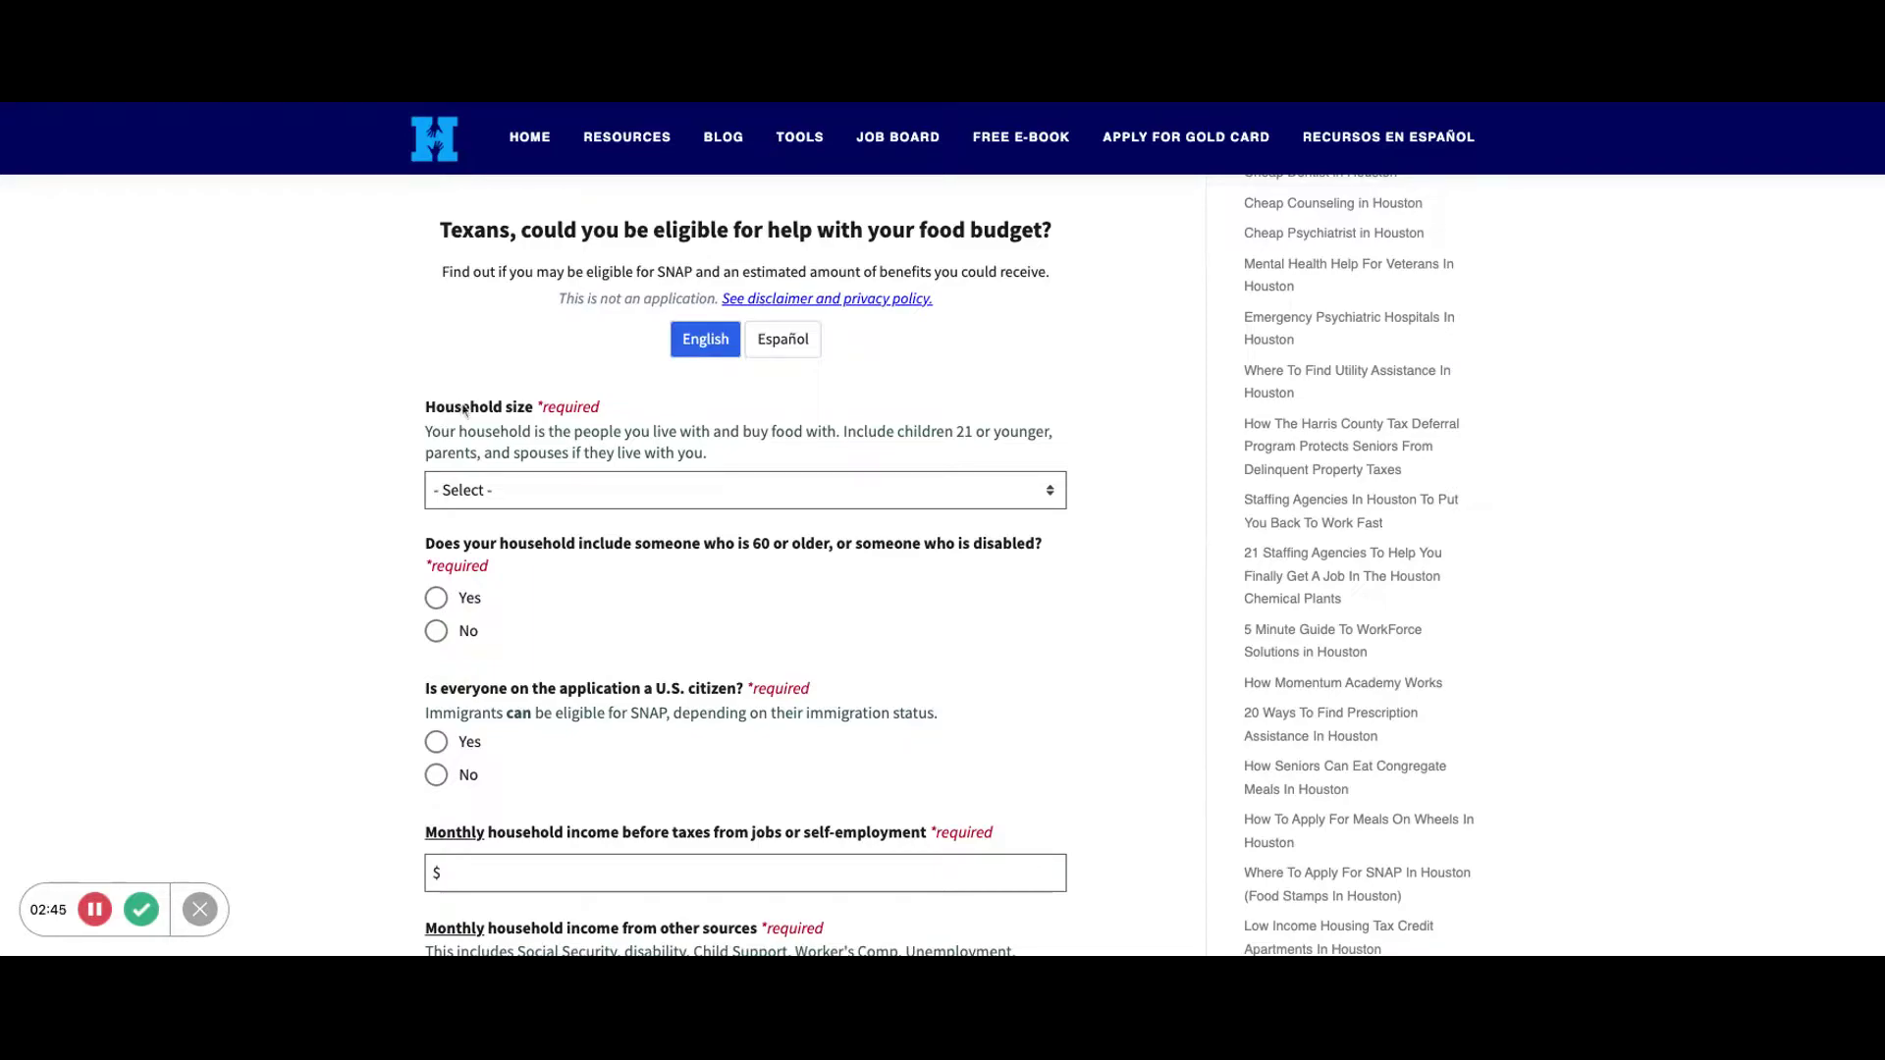
- Fill in the household questions: 3 people, No for someone 60 or older or disabled, Yes for everyone being a U.S. citizen
click(582, 499)
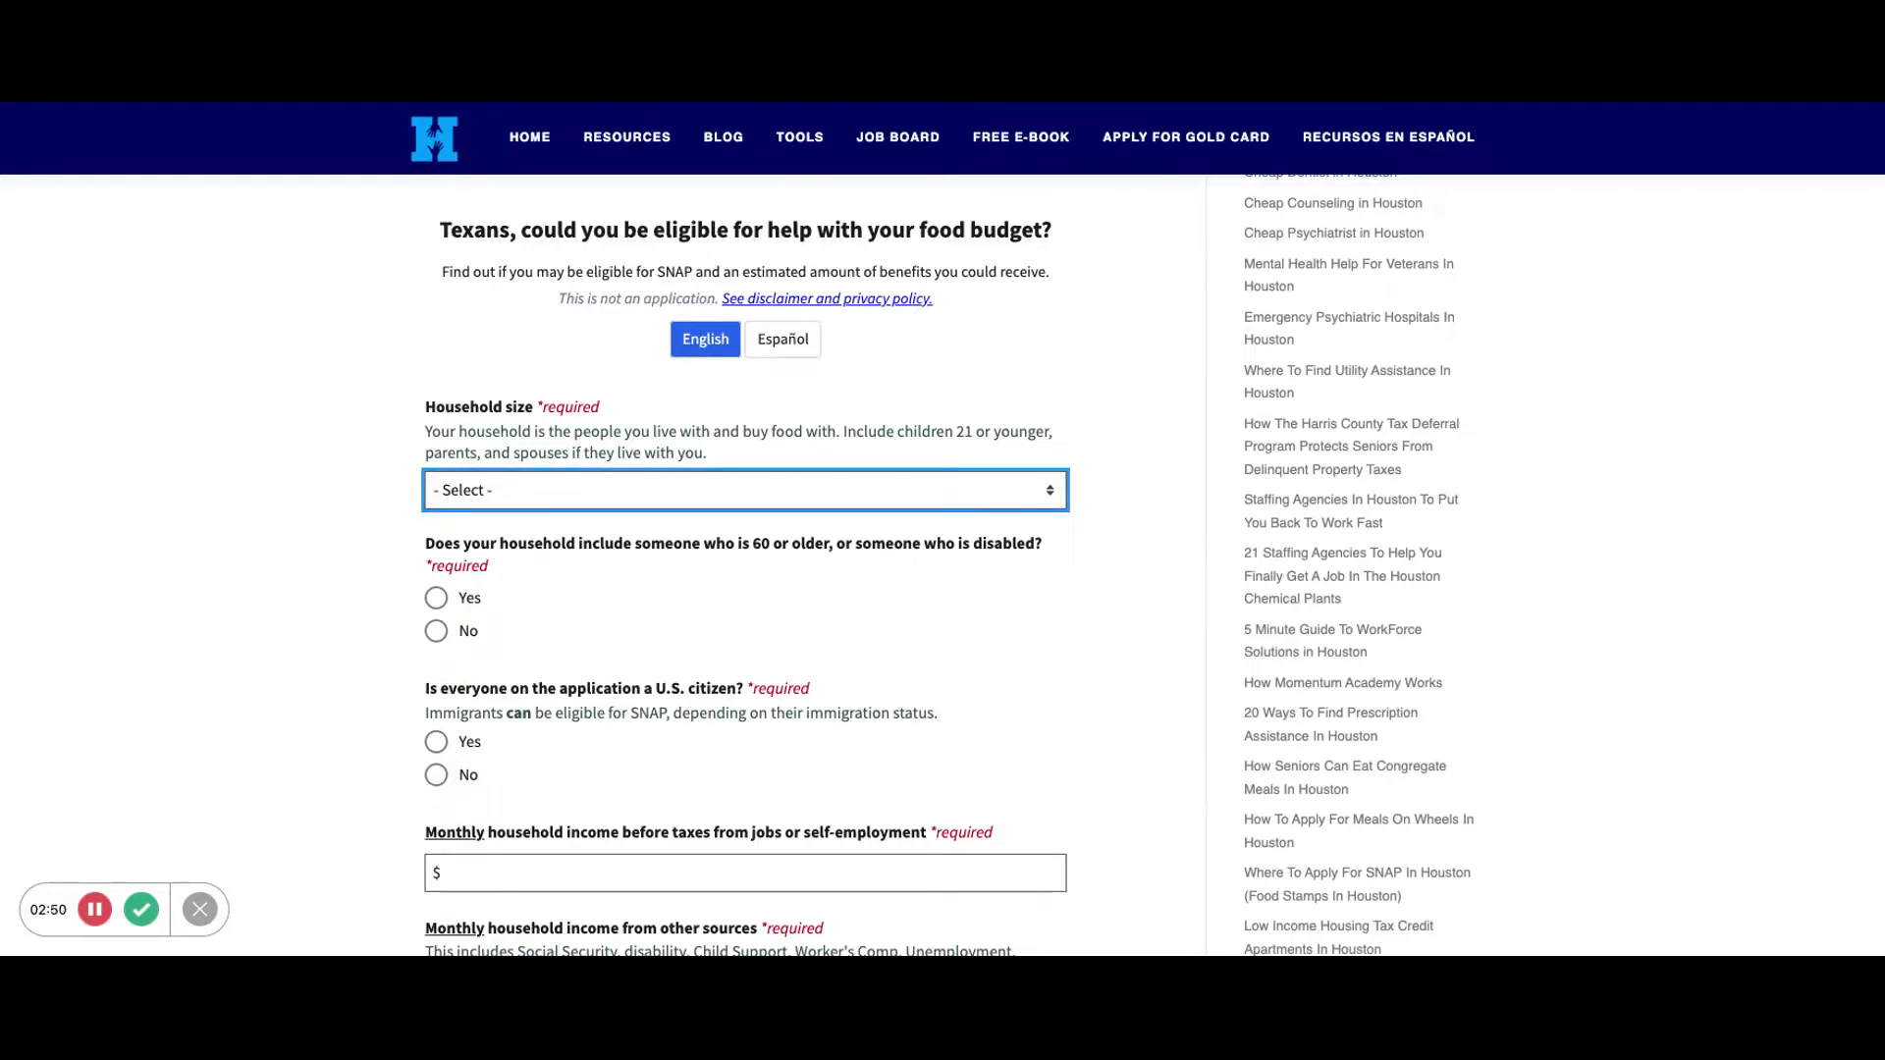
click(499, 615)
click(438, 633)
scroll(436, 638, down, 2)
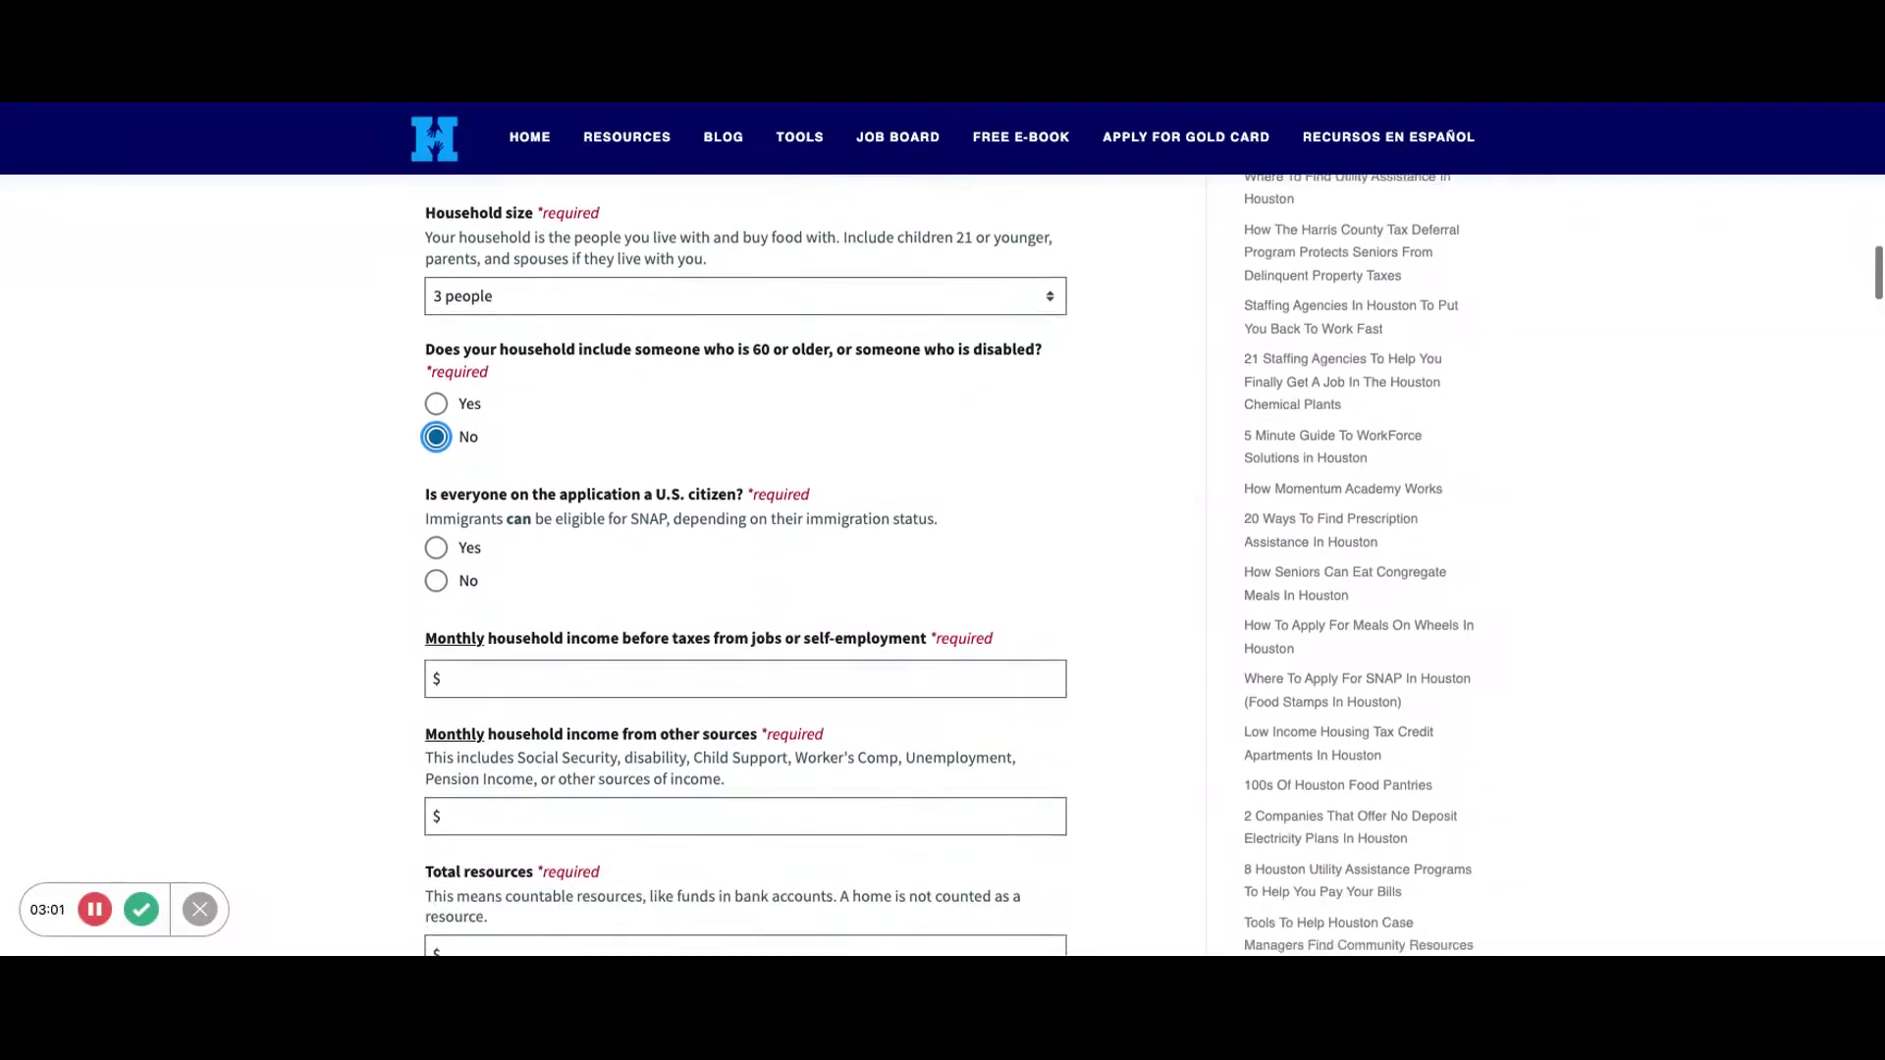
click(436, 540)
- Enter 2000 as monthly household income from jobs or self-employment and 0 as monthly income from other sources
scroll(393, 619, down, 2)
scroll(383, 633, down, 1)
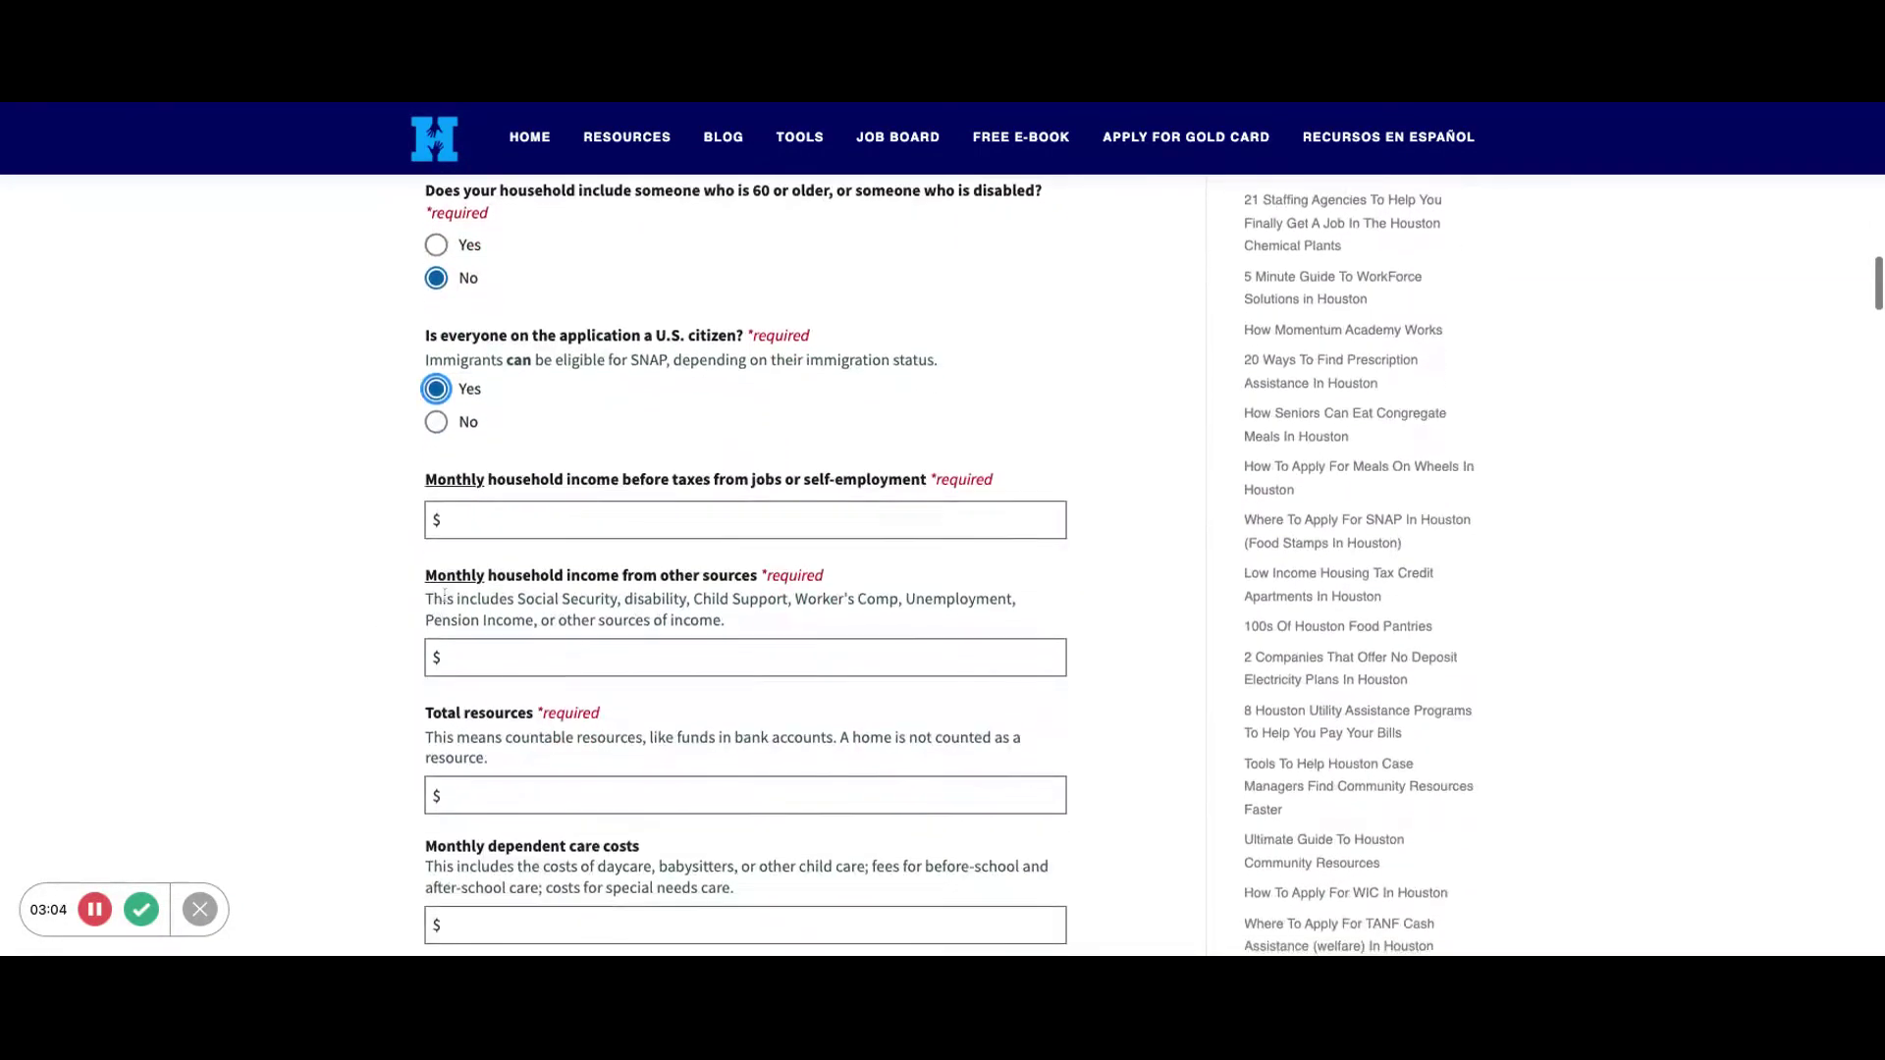
click(515, 520)
scroll(515, 520, up, 3)
scroll(515, 520, down, 2)
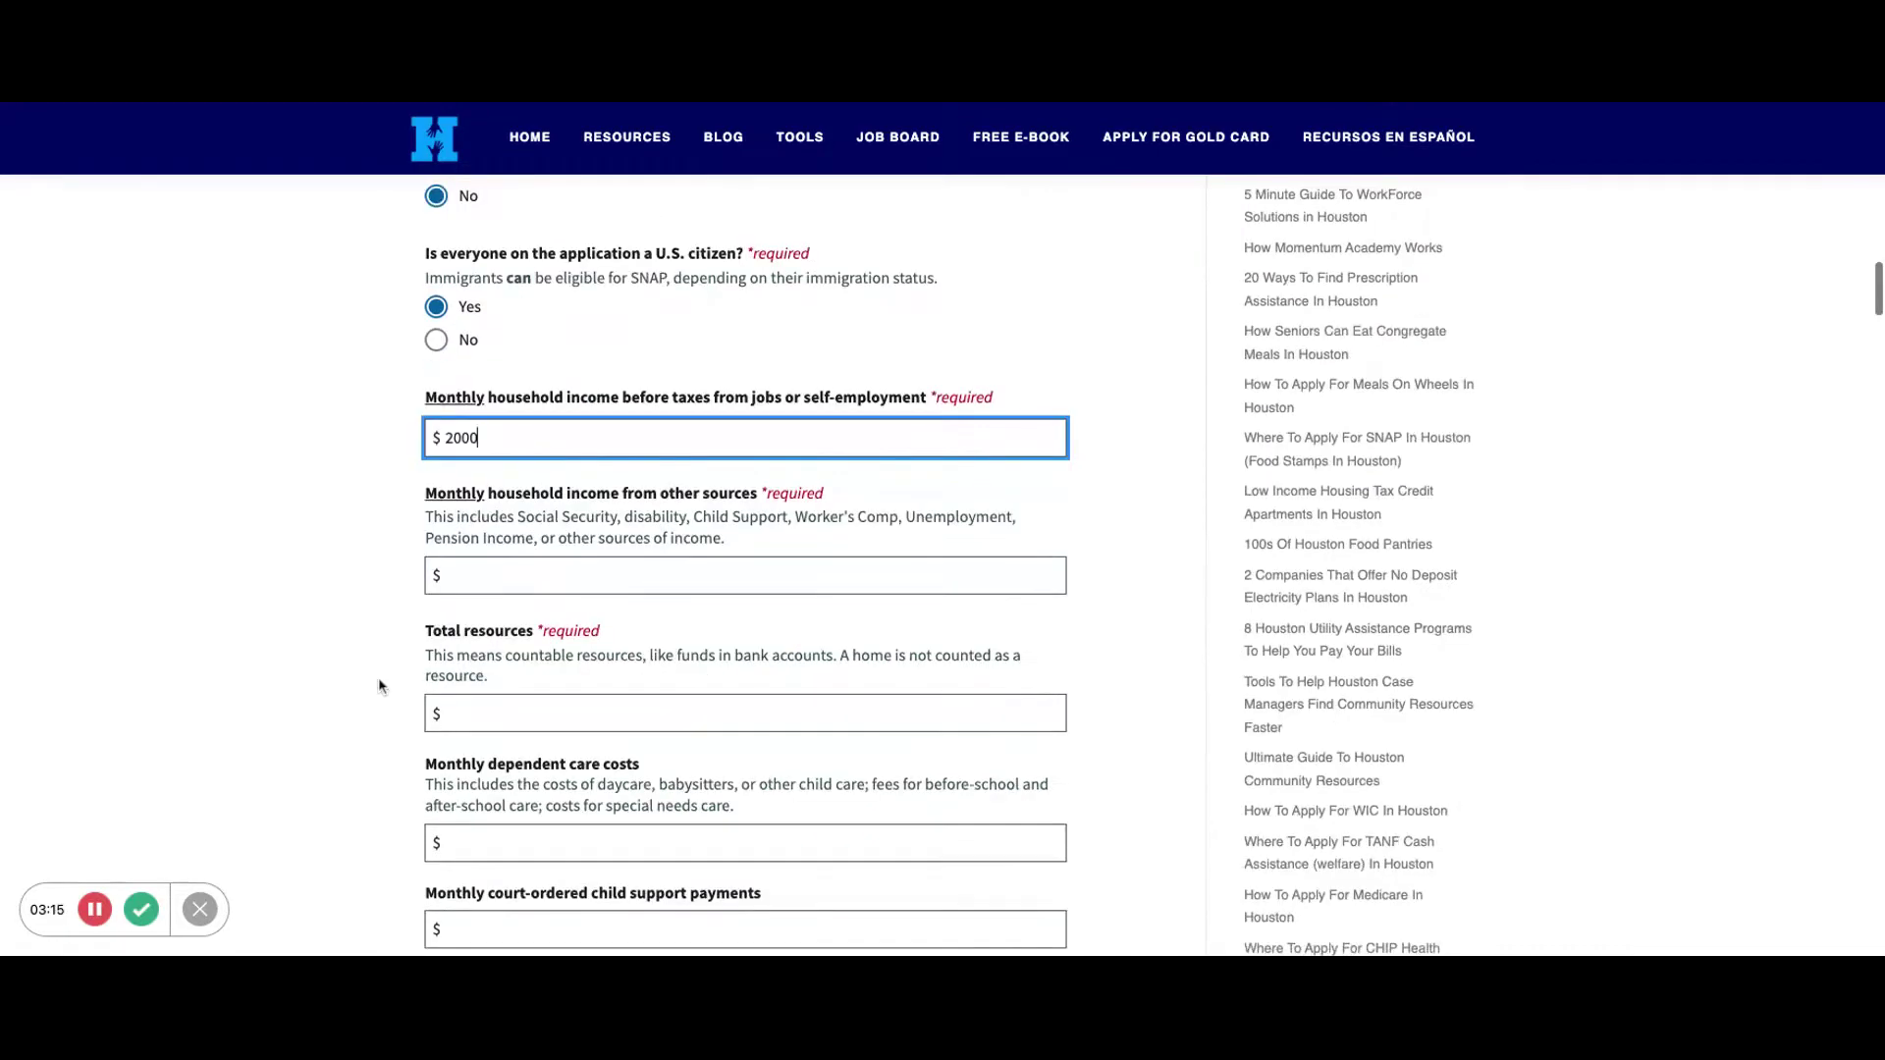
text(000)
key(Tab)
text(0)
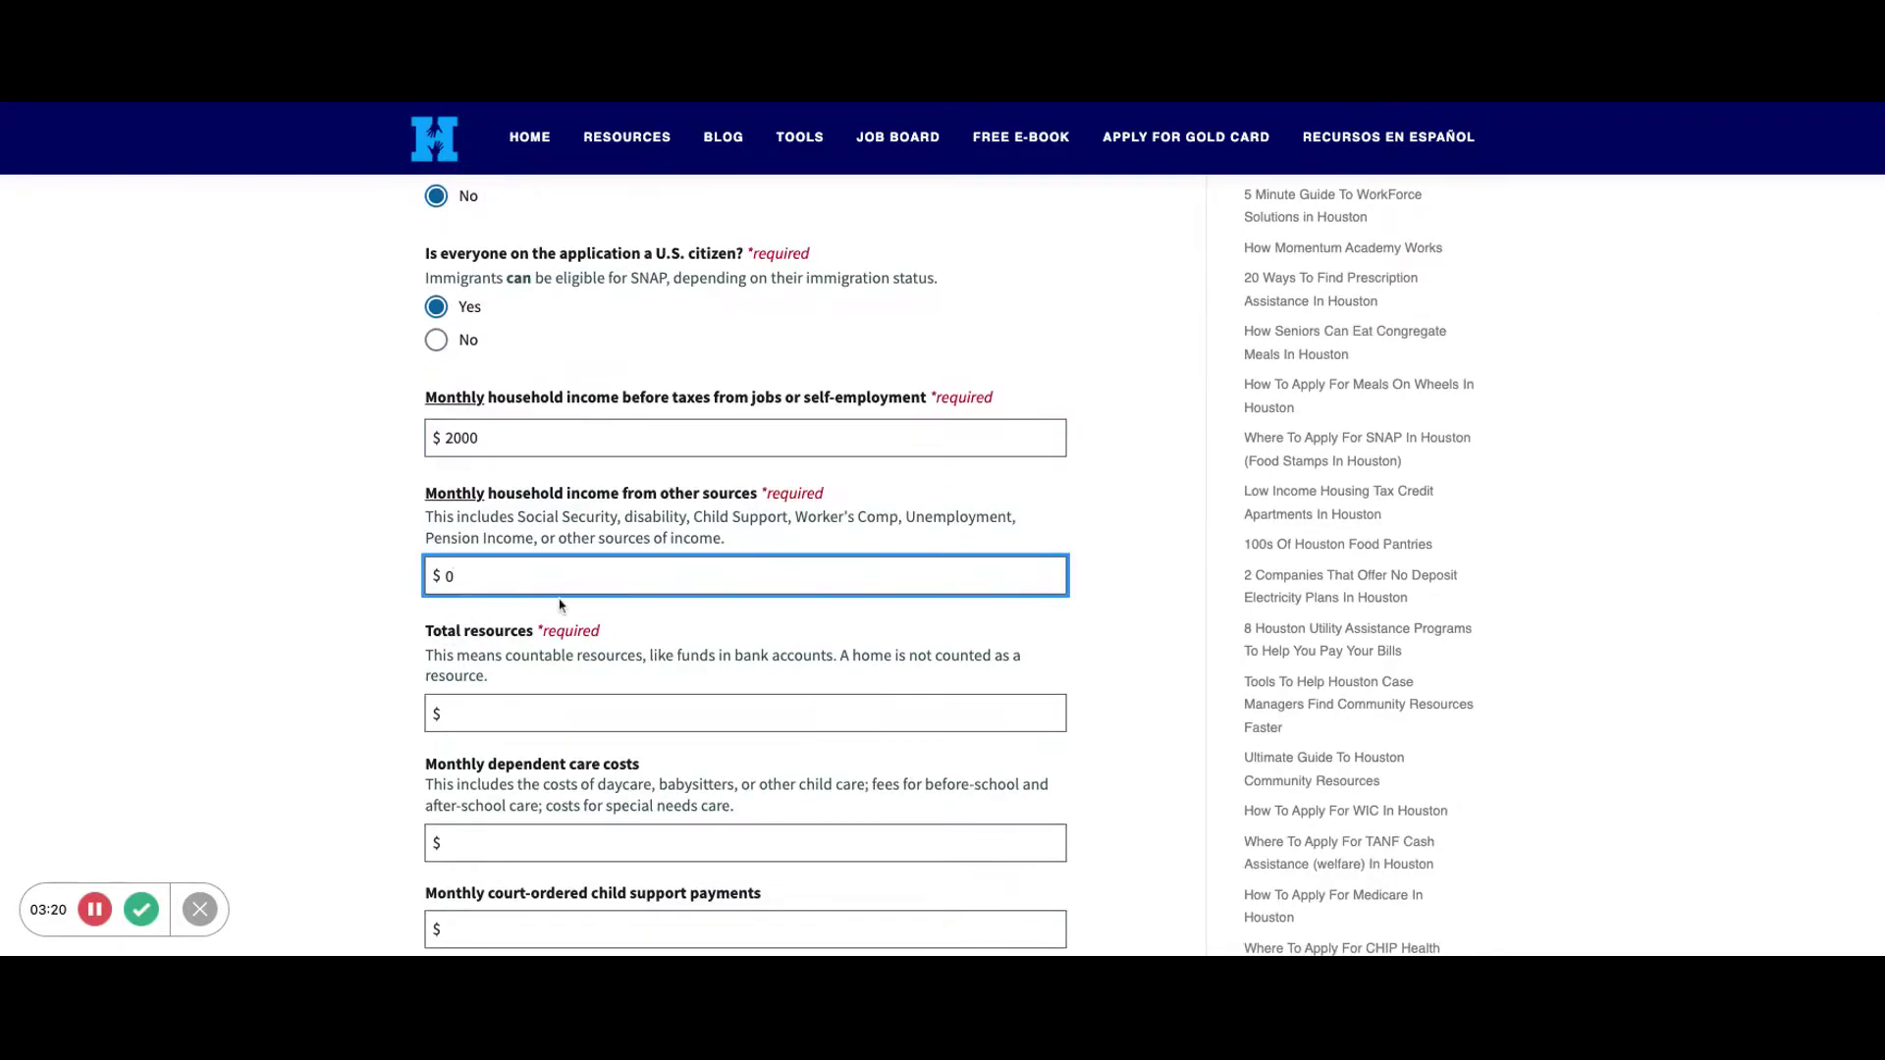
- Enter 300 as the household's total resources
scroll(557, 601, down, 2)
key(Tab)
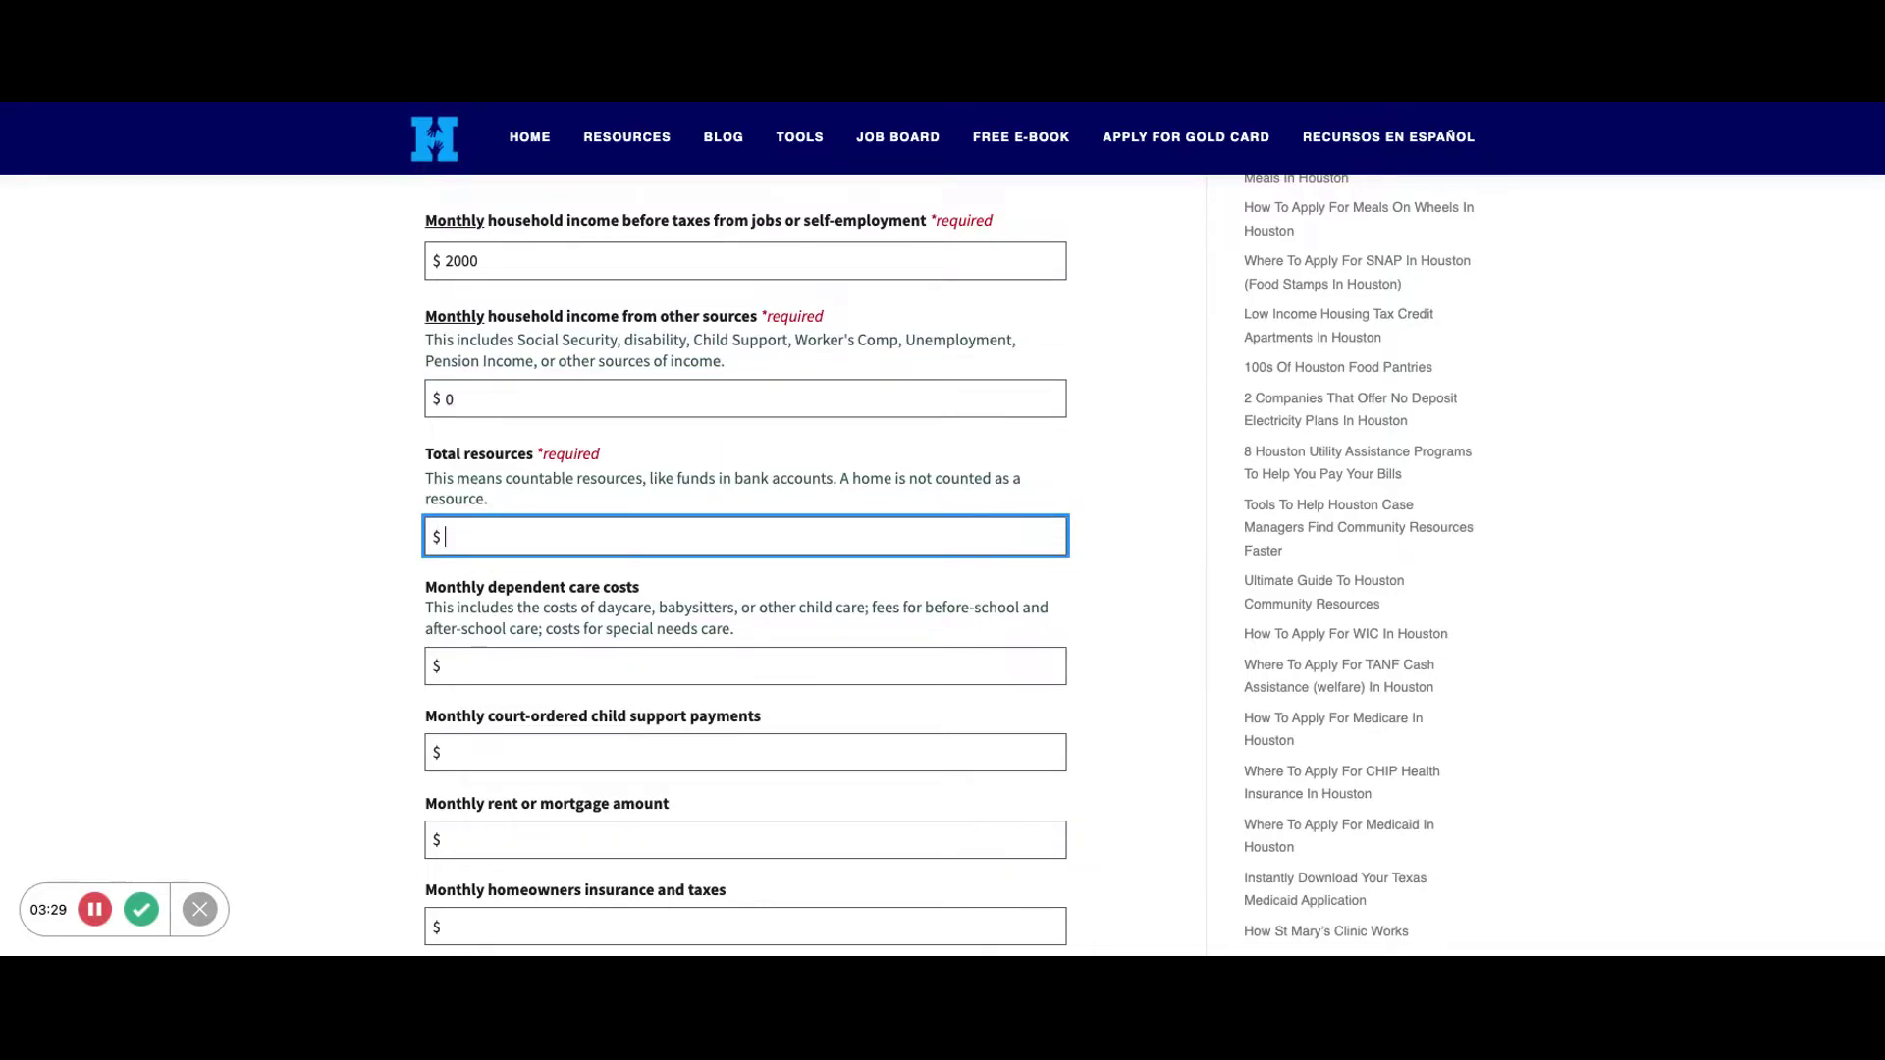
text(300)
- Enter 300 for monthly dependent care costs and 500 for the monthly rent or mortgage amount
scroll(475, 562, down, 2)
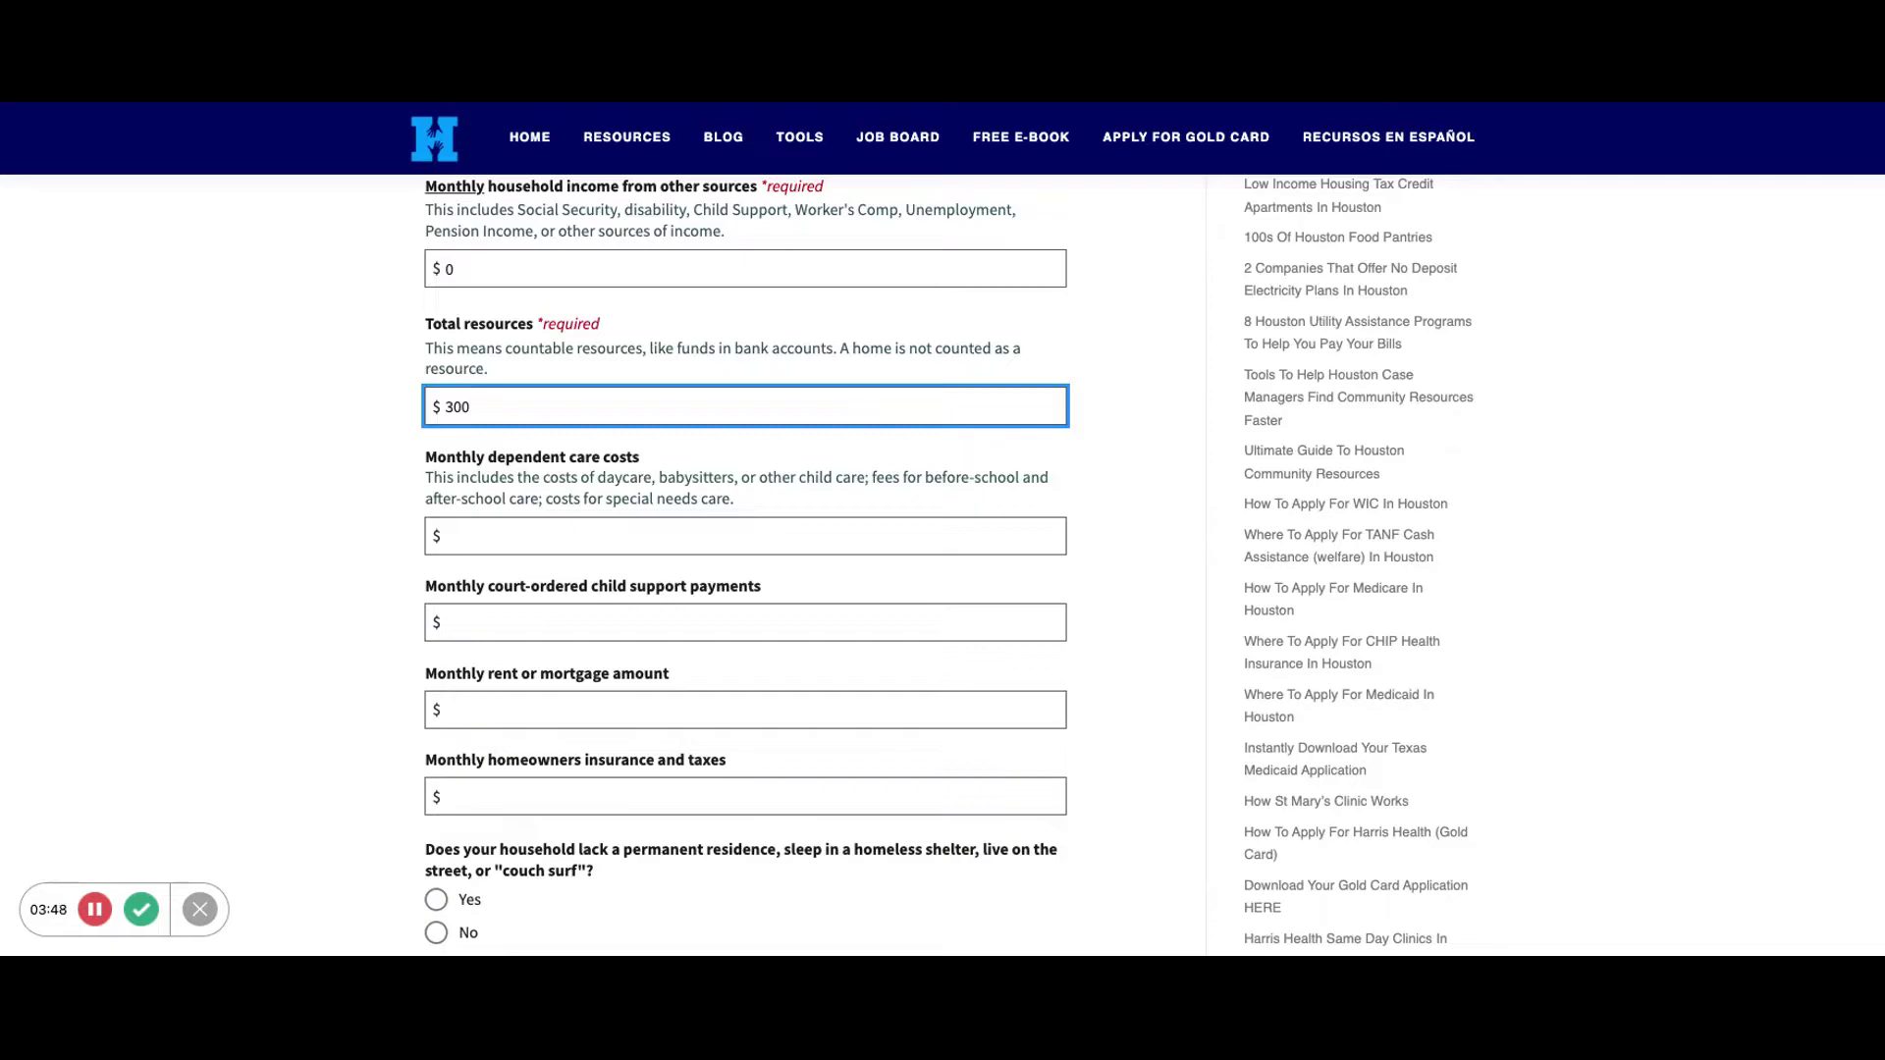
scroll(495, 374, up, 3)
scroll(494, 374, down, 1)
scroll(495, 374, down, 1)
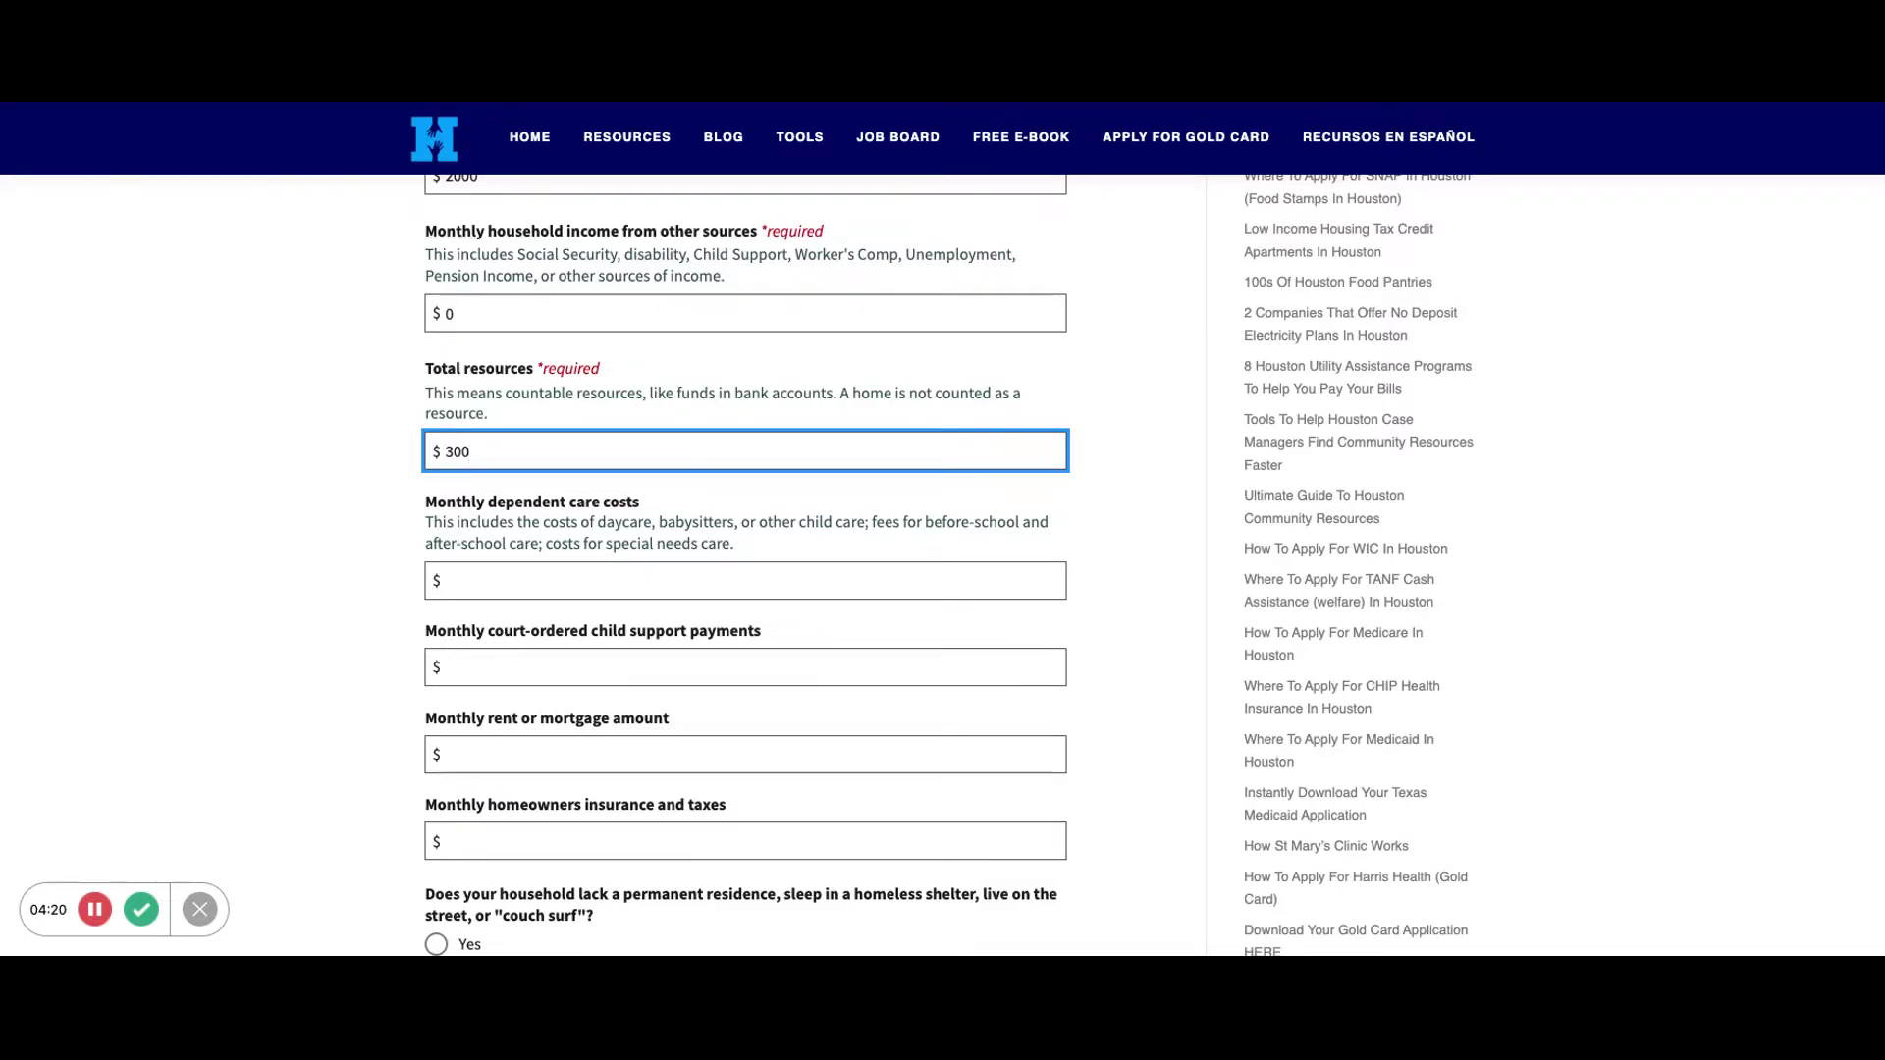
click(512, 574)
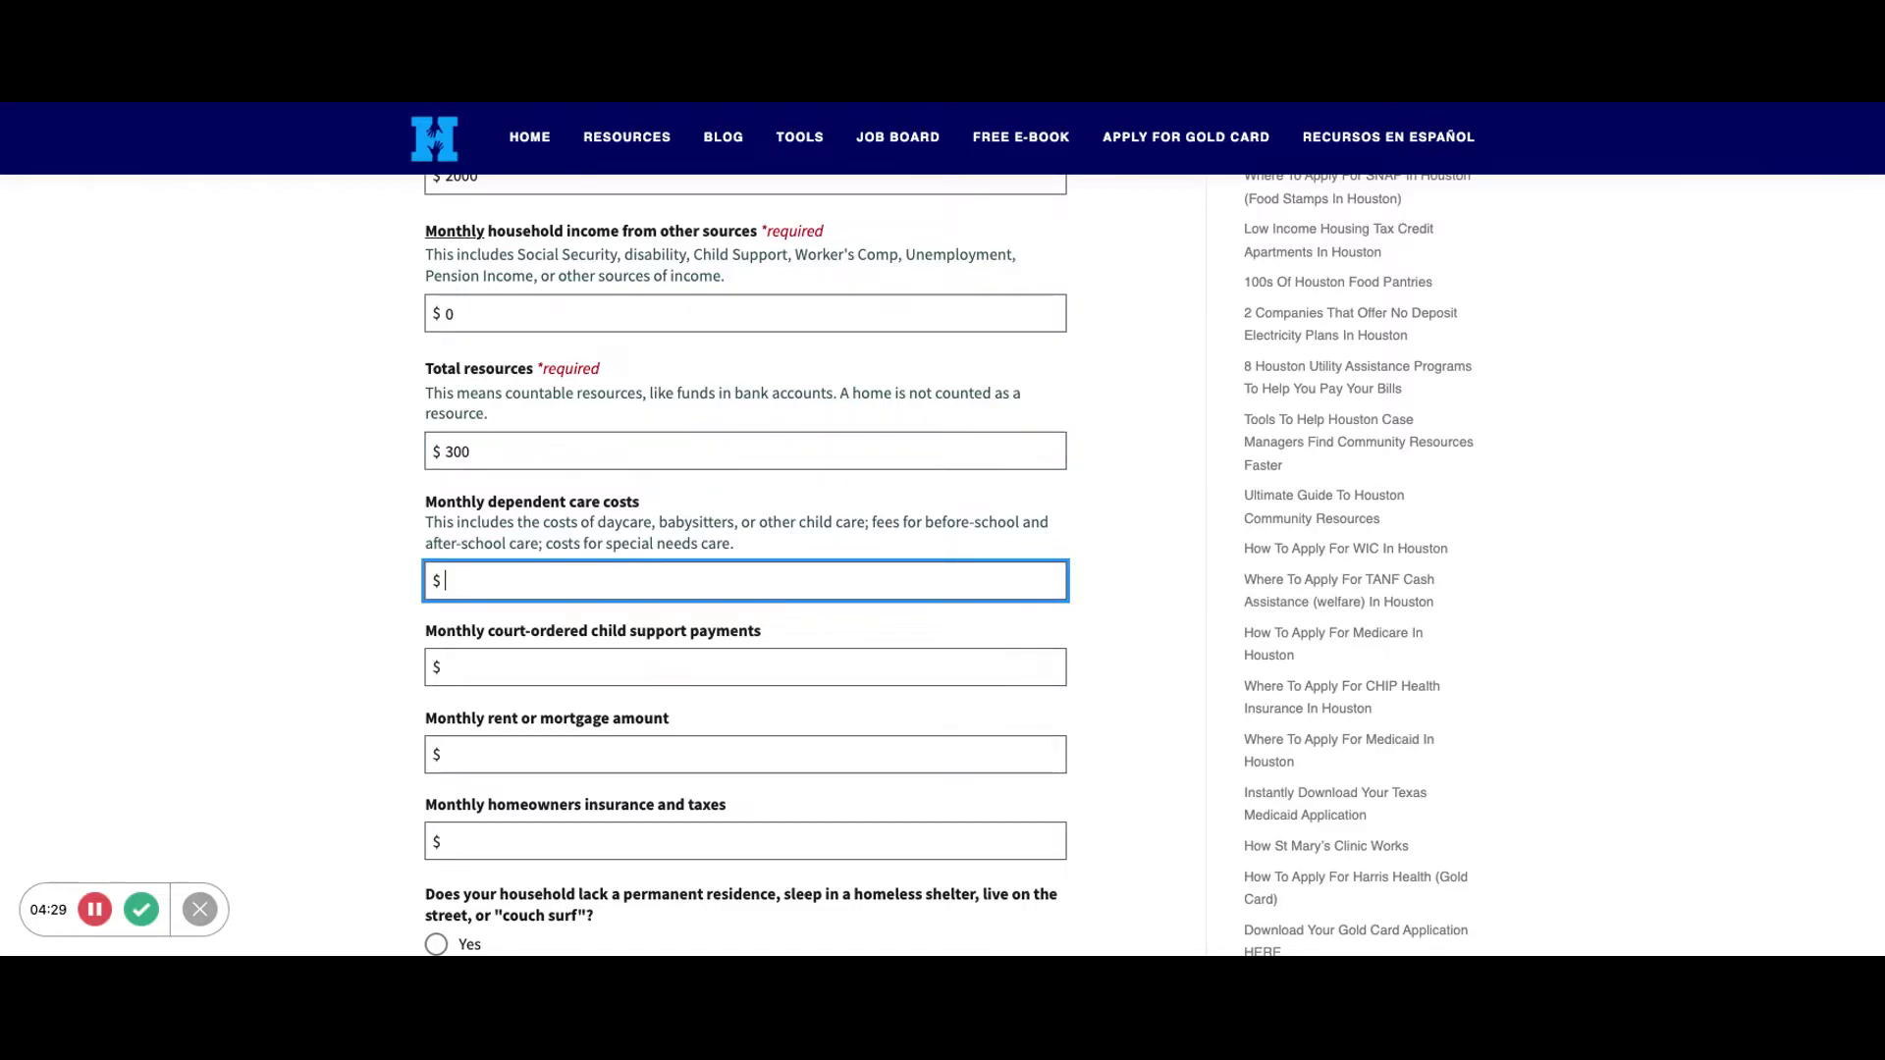
text(300)
scroll(562, 483, down, 2)
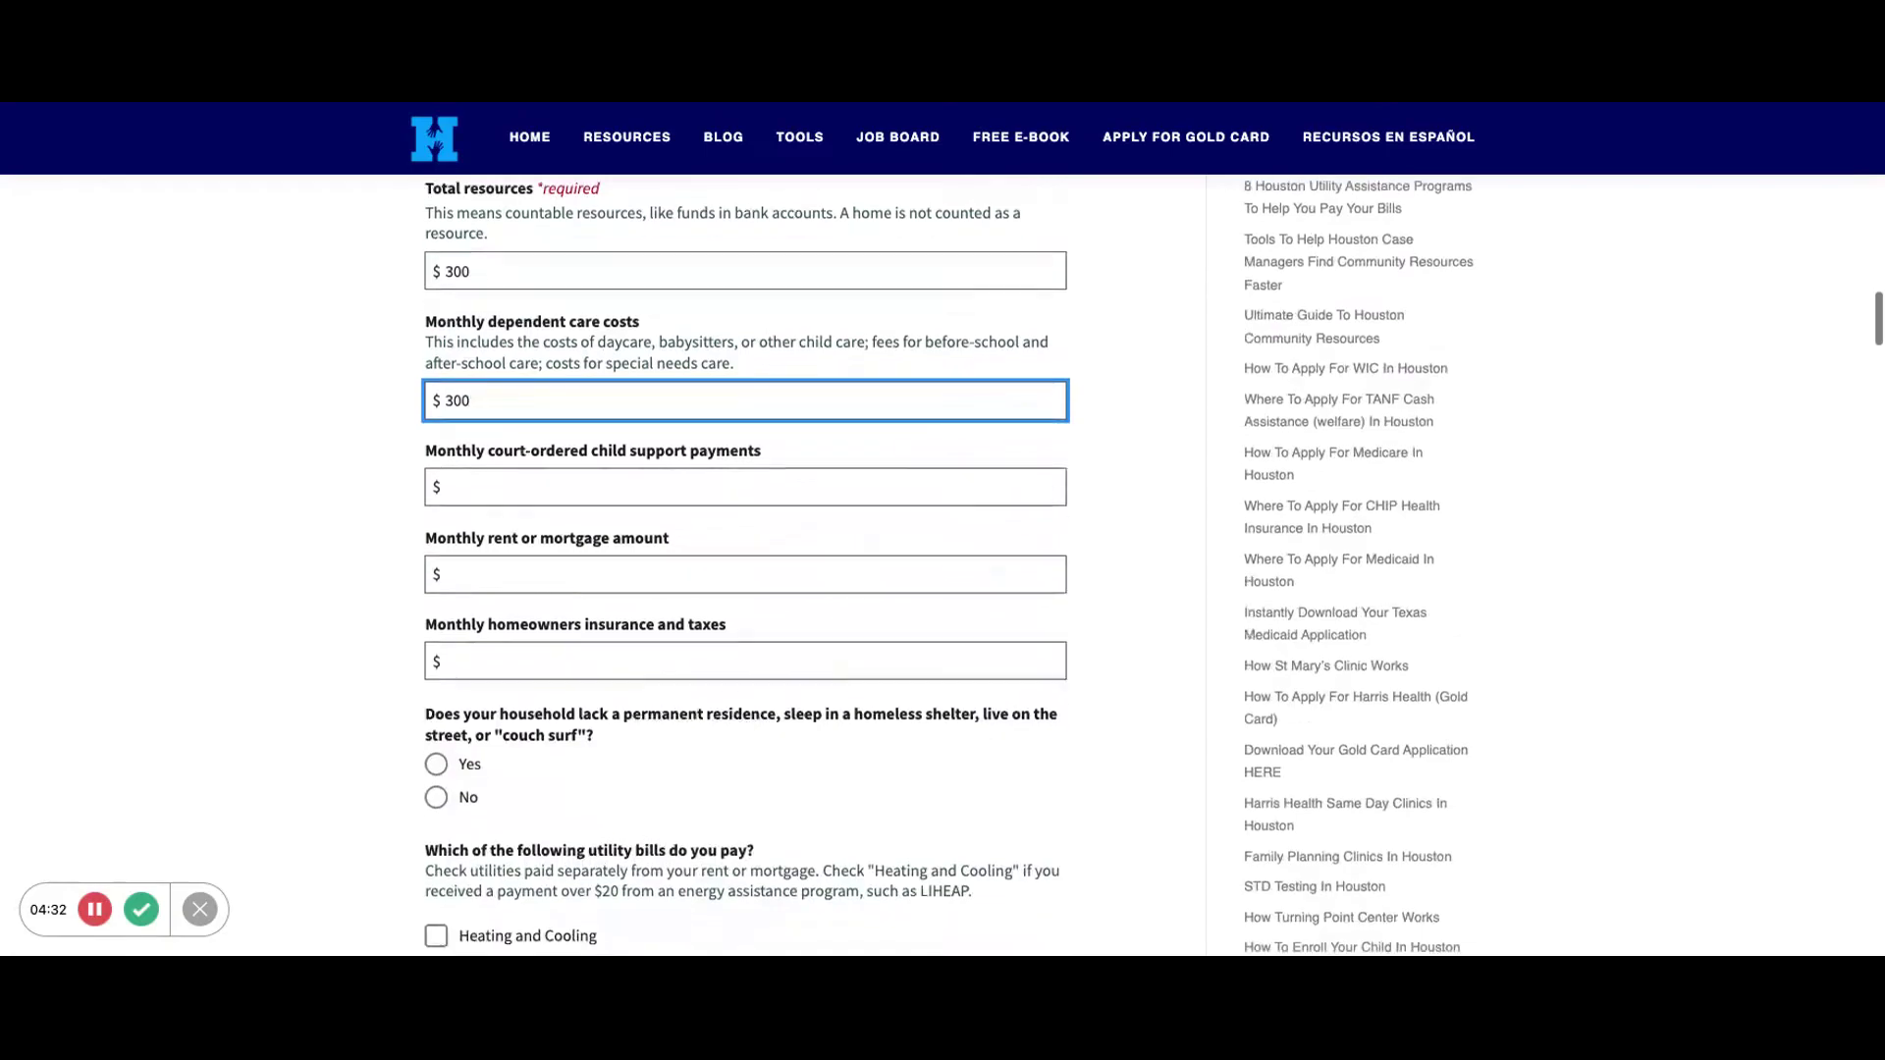
click(522, 565)
text(500)
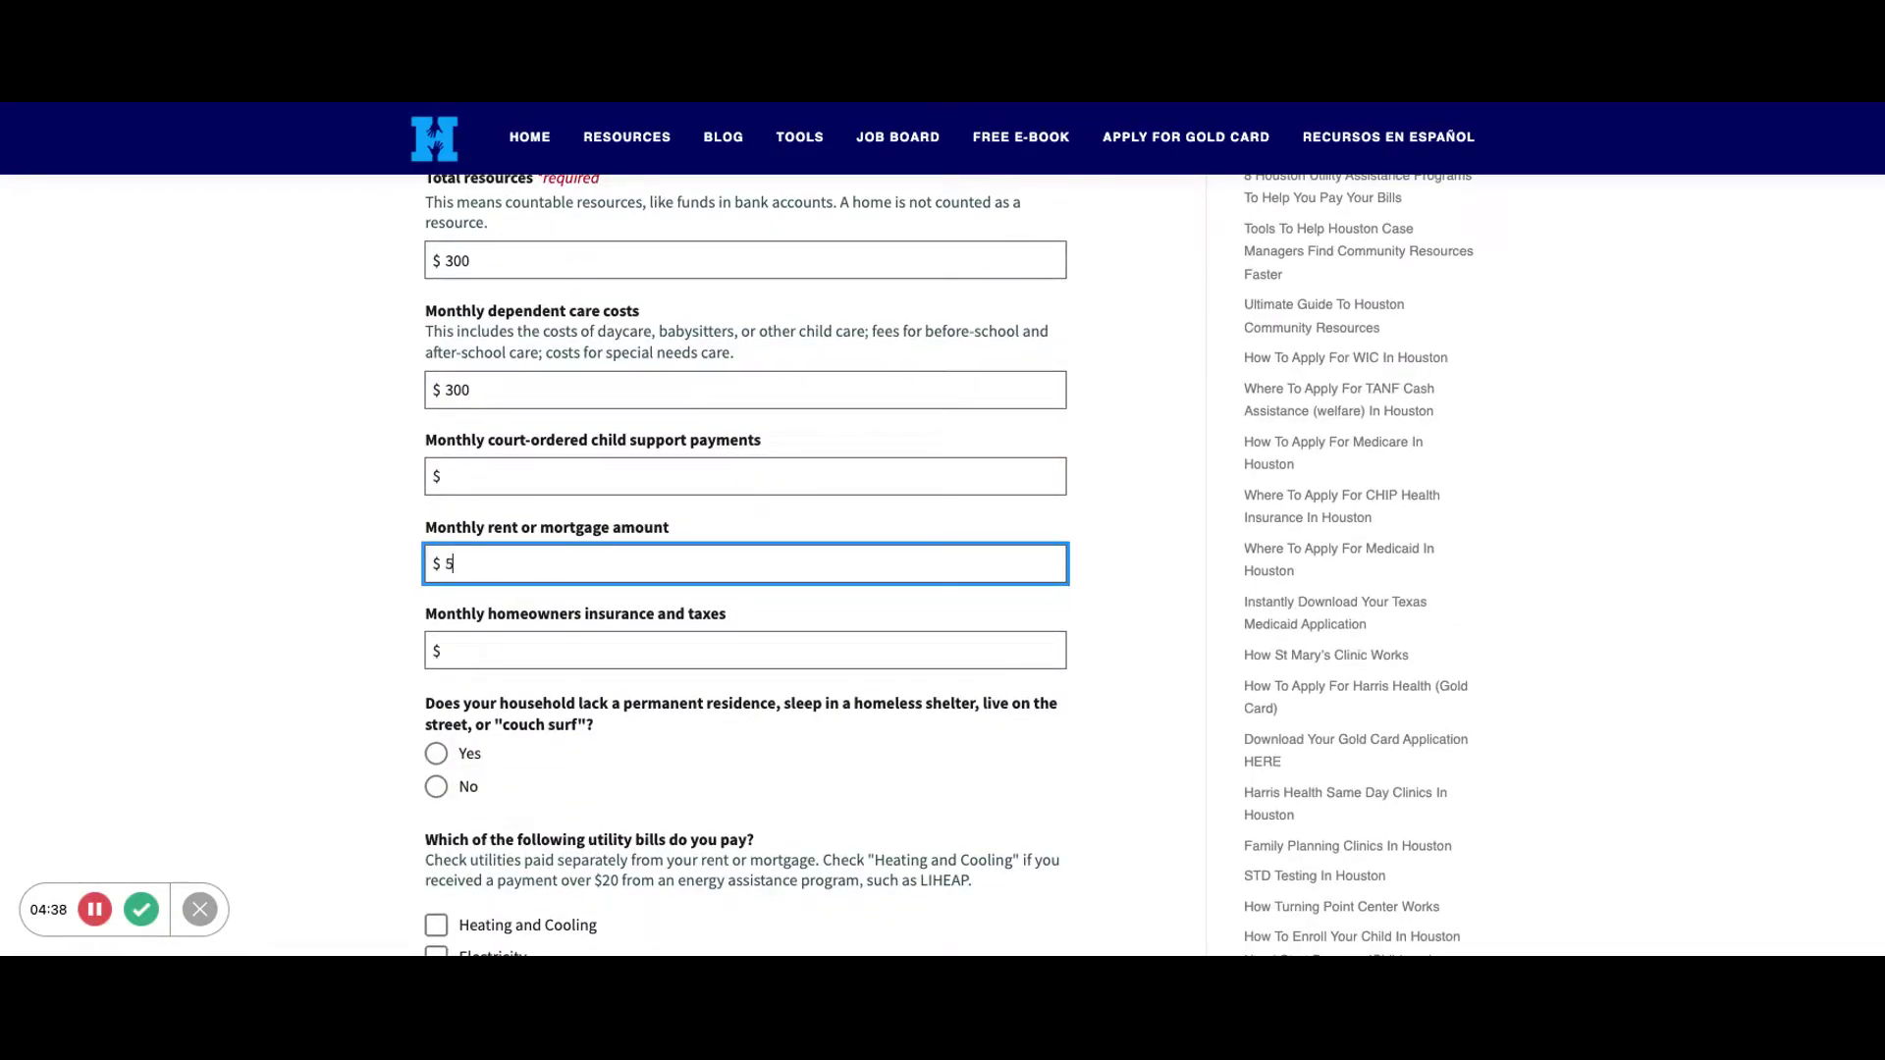
- Answer No to lacking a permanent residence and mark all utility bills as paid, from Heating and Cooling through Phone
scroll(511, 623, down, 2)
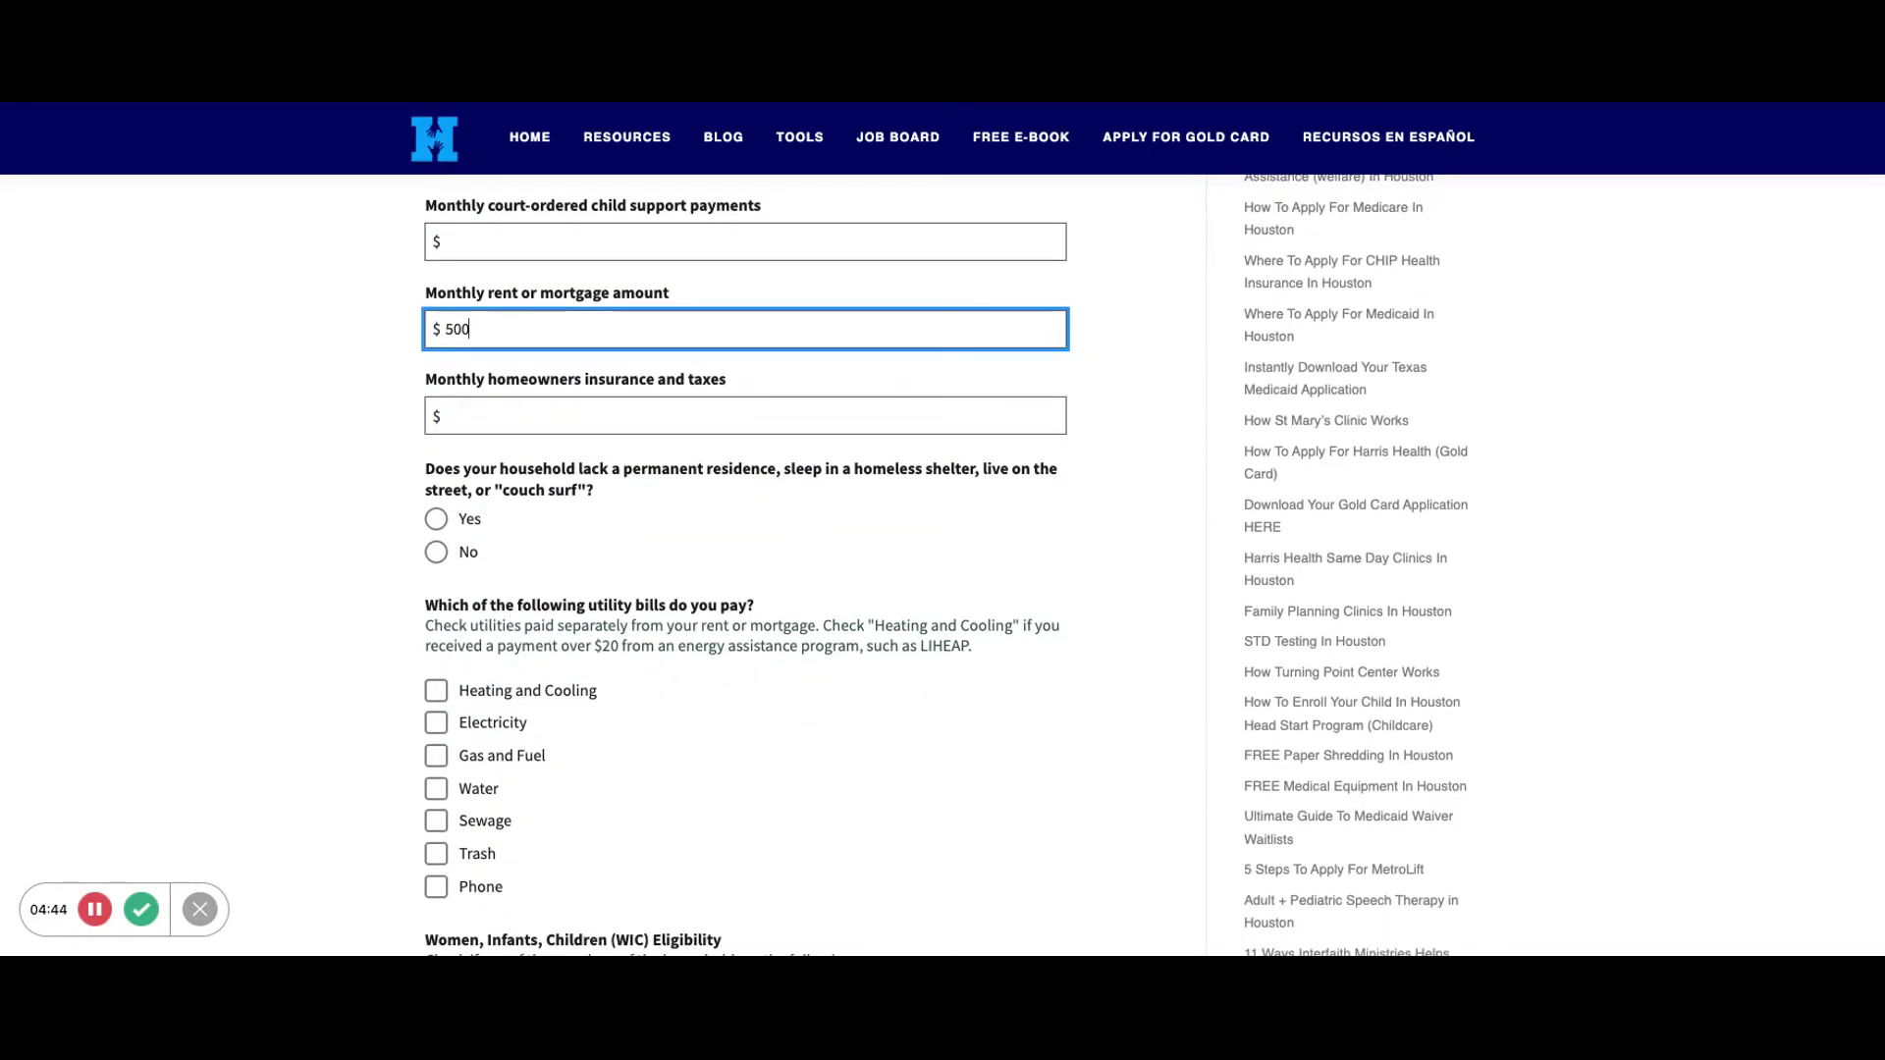
click(436, 553)
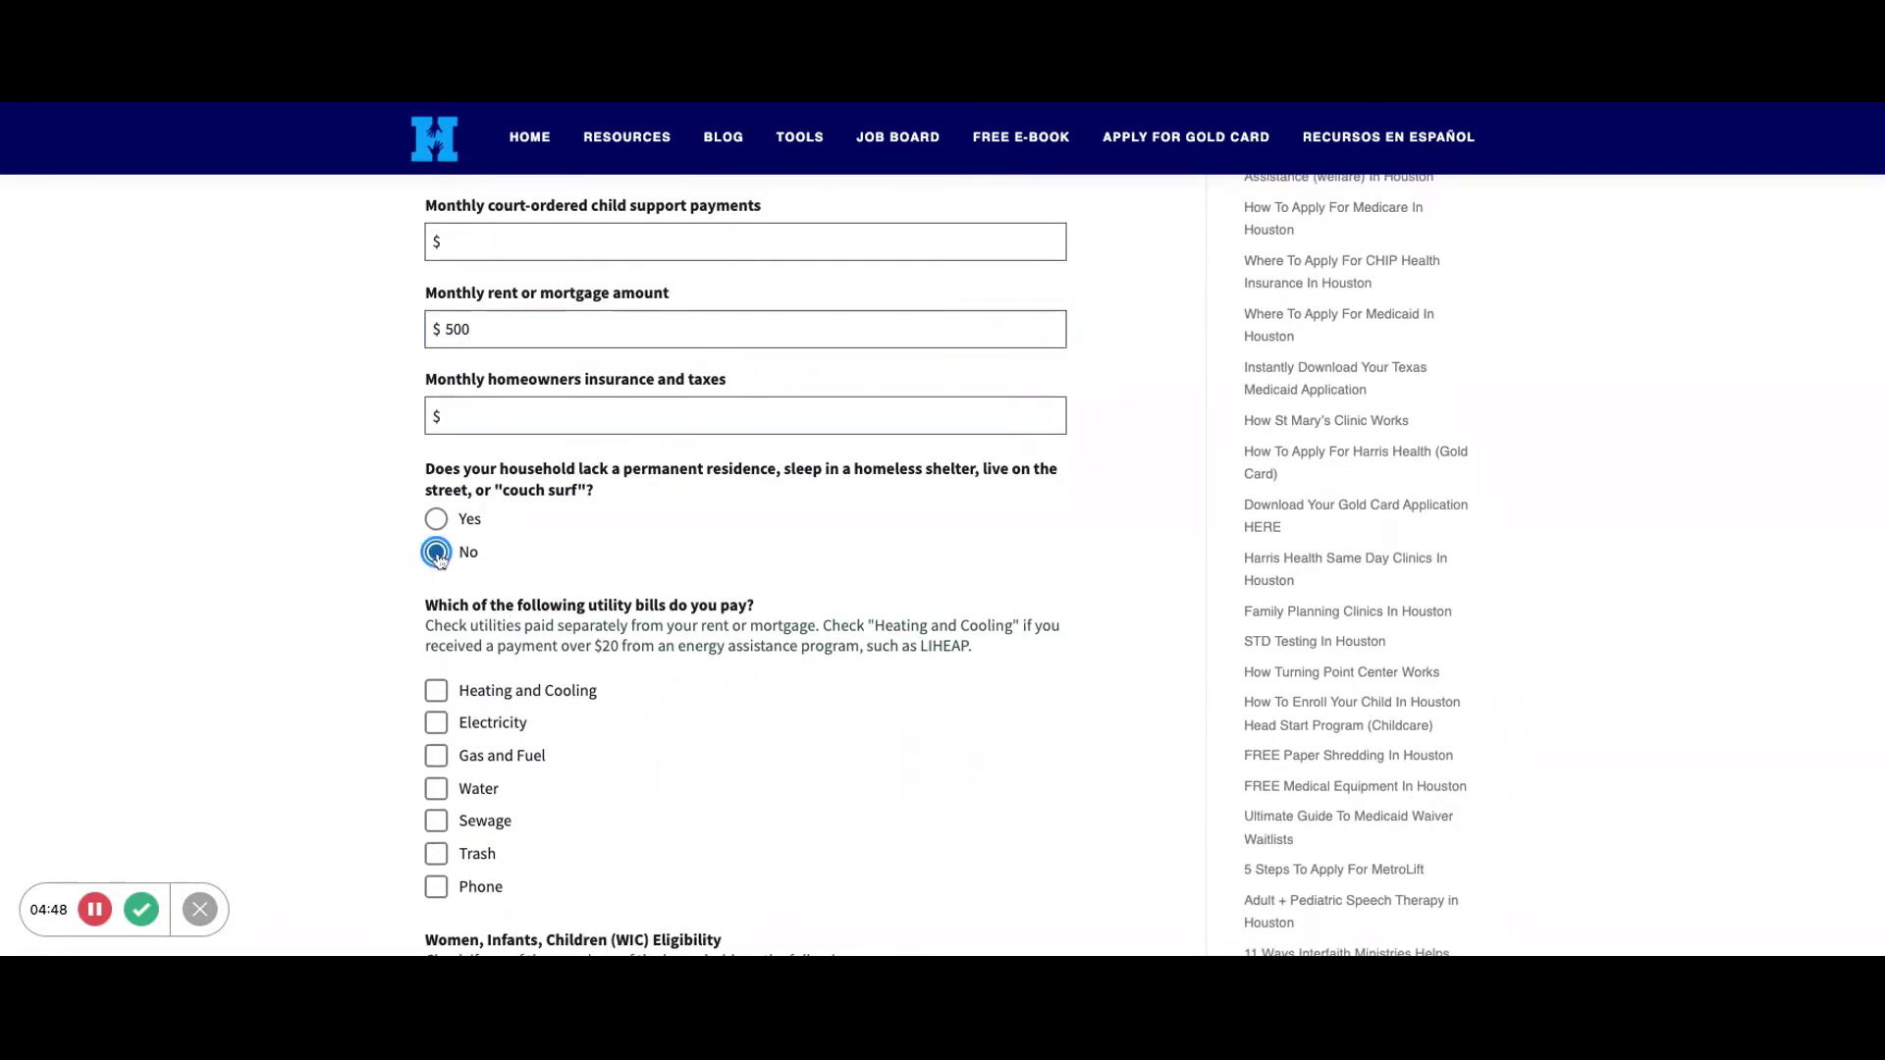
scroll(394, 624, down, 1)
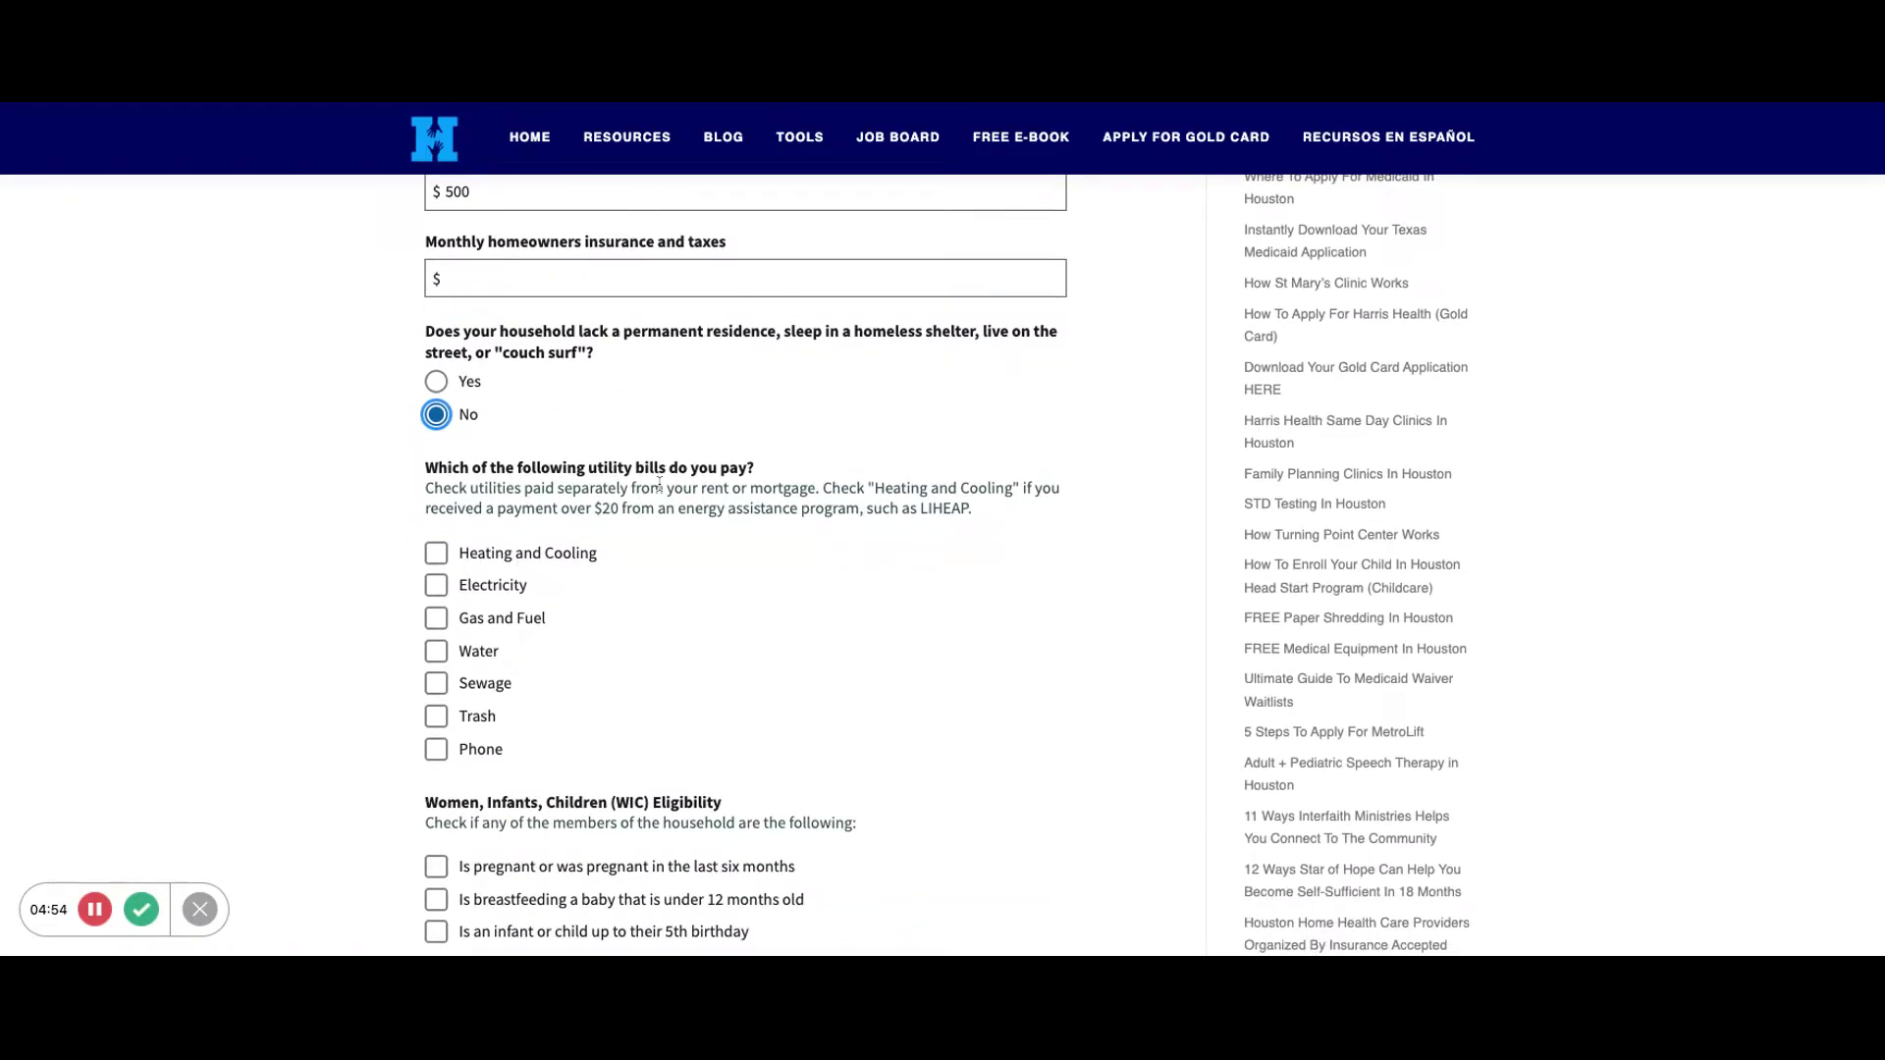
click(436, 552)
click(436, 585)
click(436, 617)
click(436, 651)
click(436, 683)
click(436, 716)
click(437, 752)
- Mark that a household member is an infant or child up to their 5th birthday, and submit the form
scroll(440, 761, down, 1)
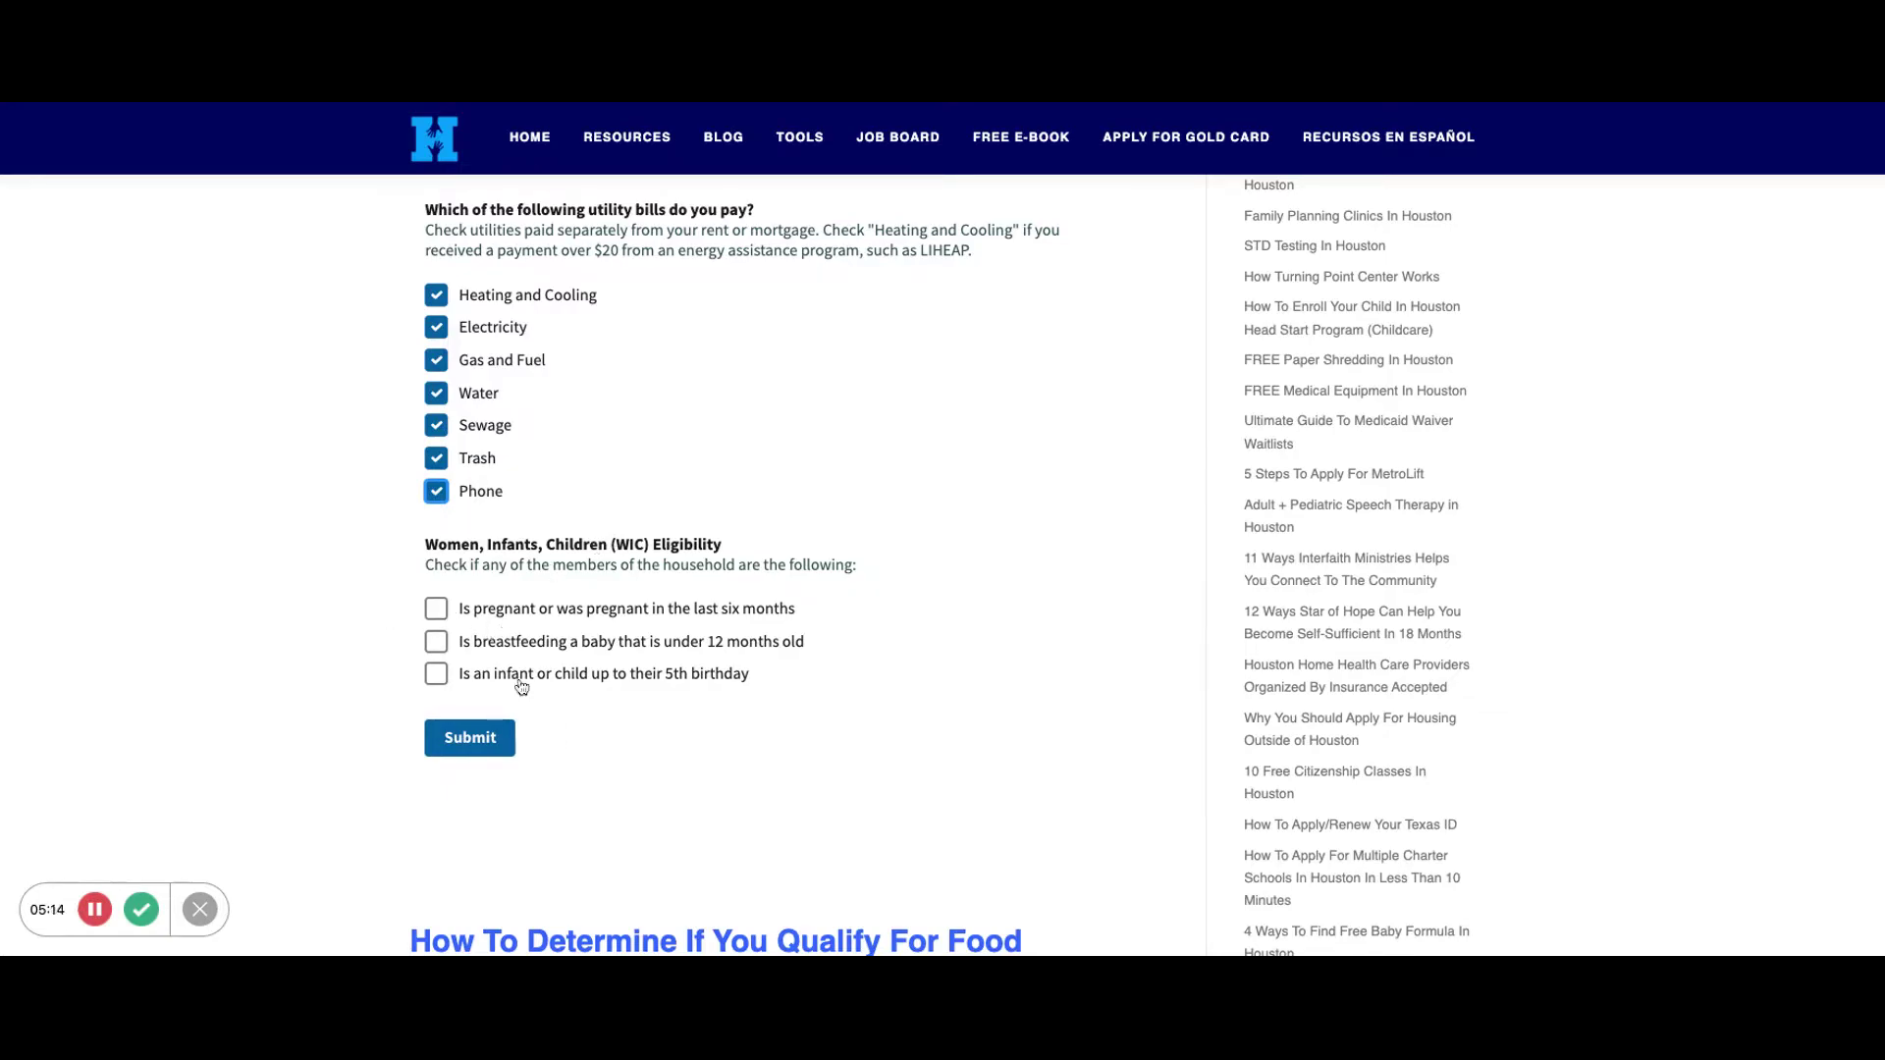
click(506, 687)
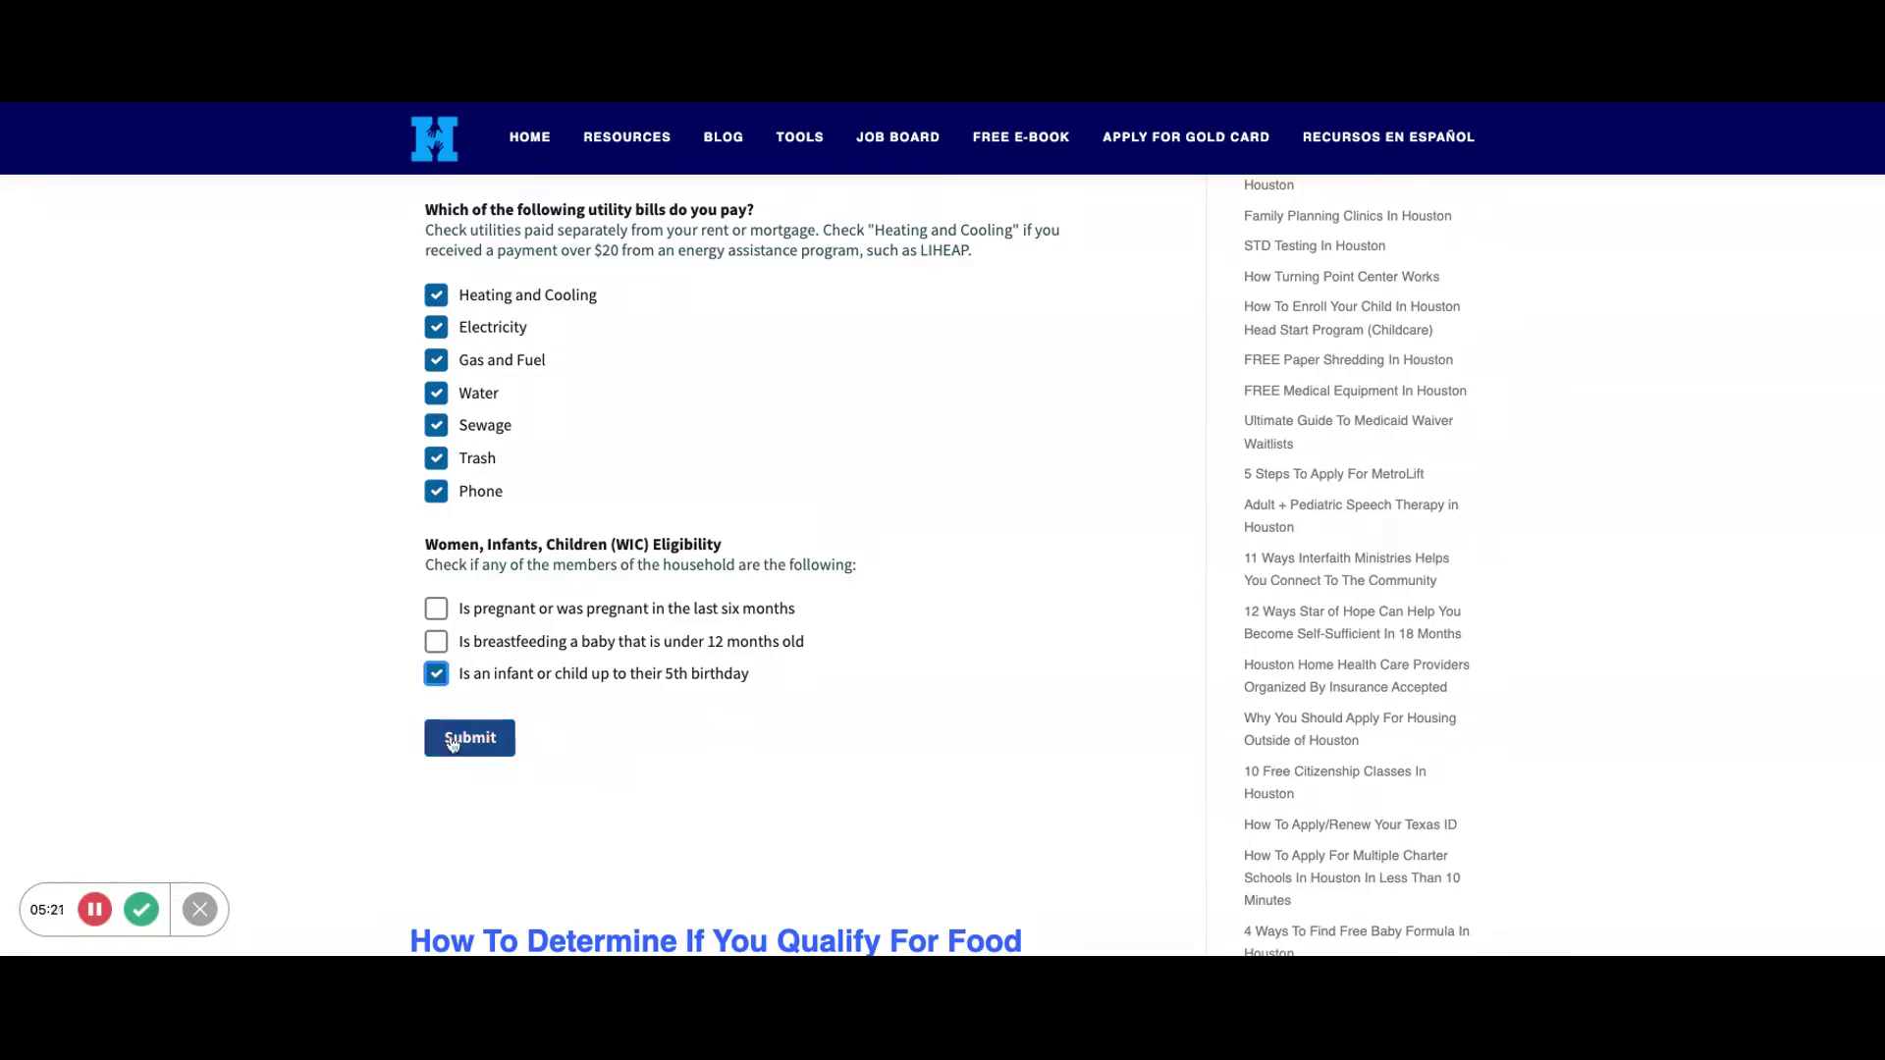
scroll(452, 746, down, 1)
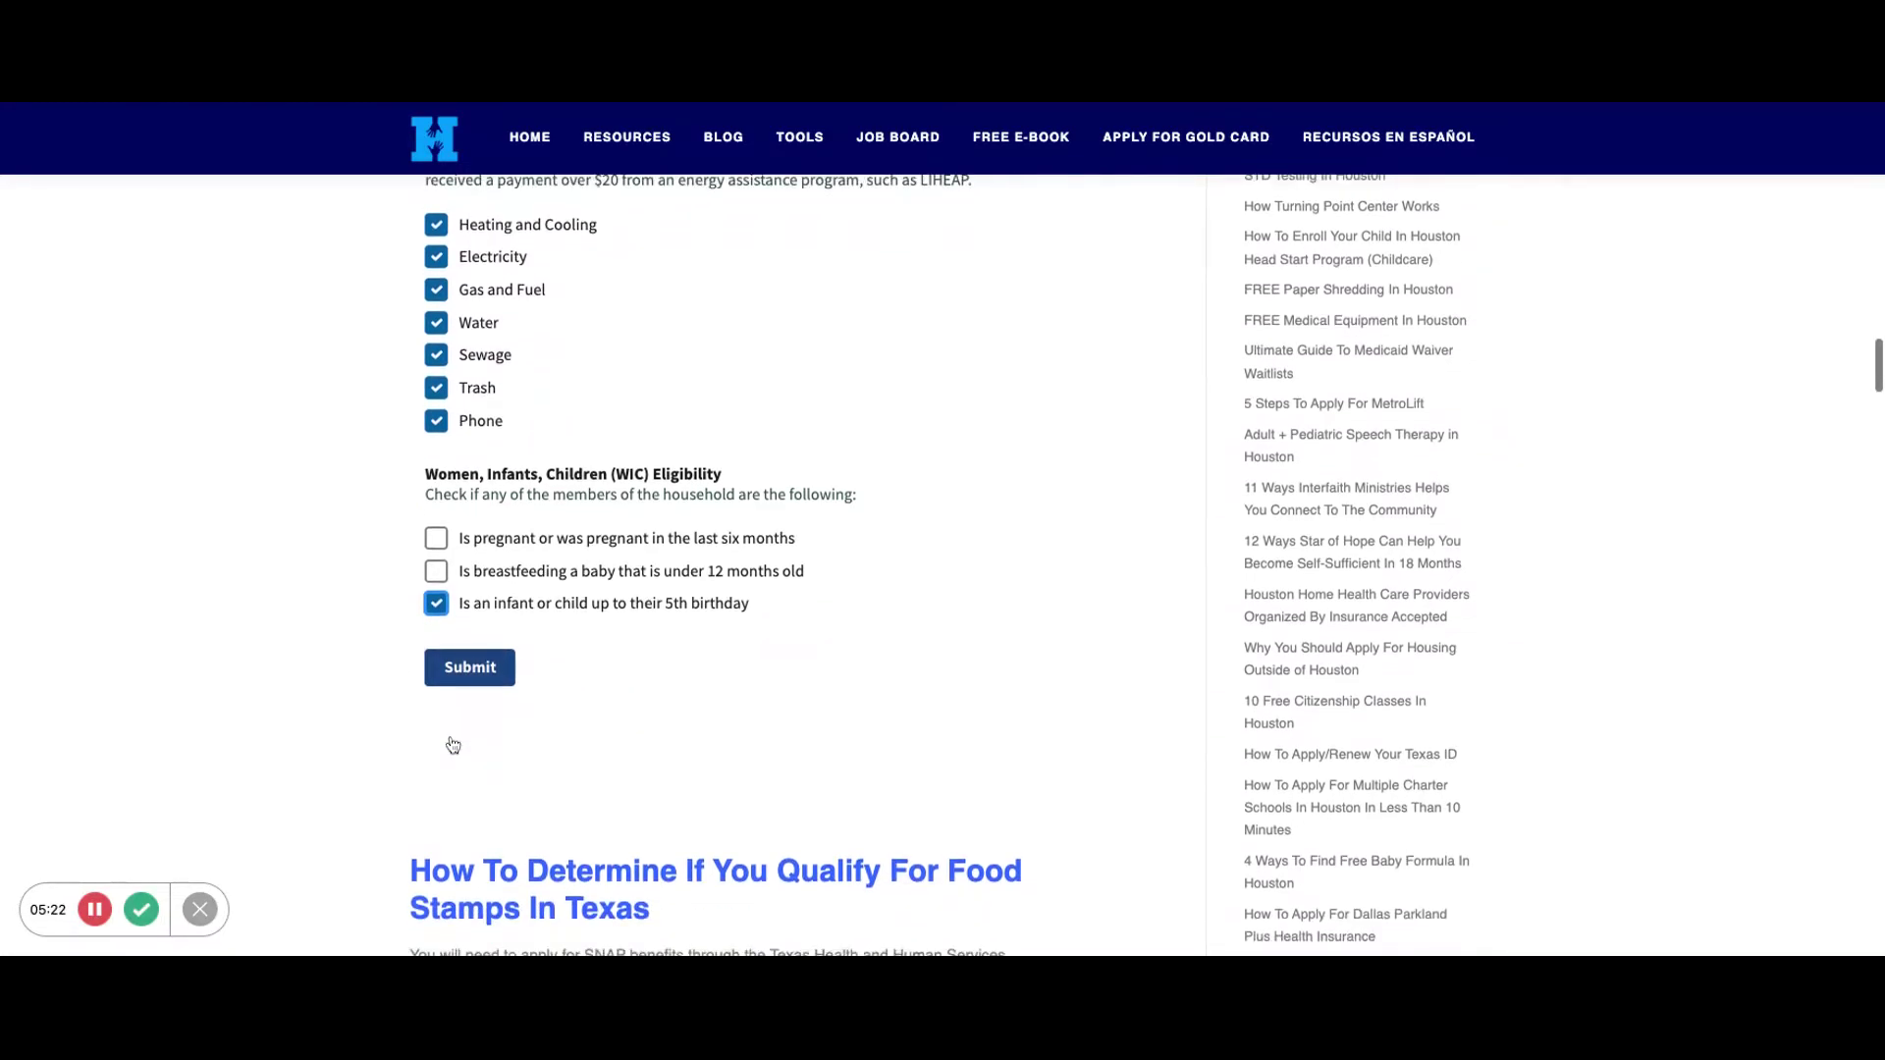
click(453, 678)
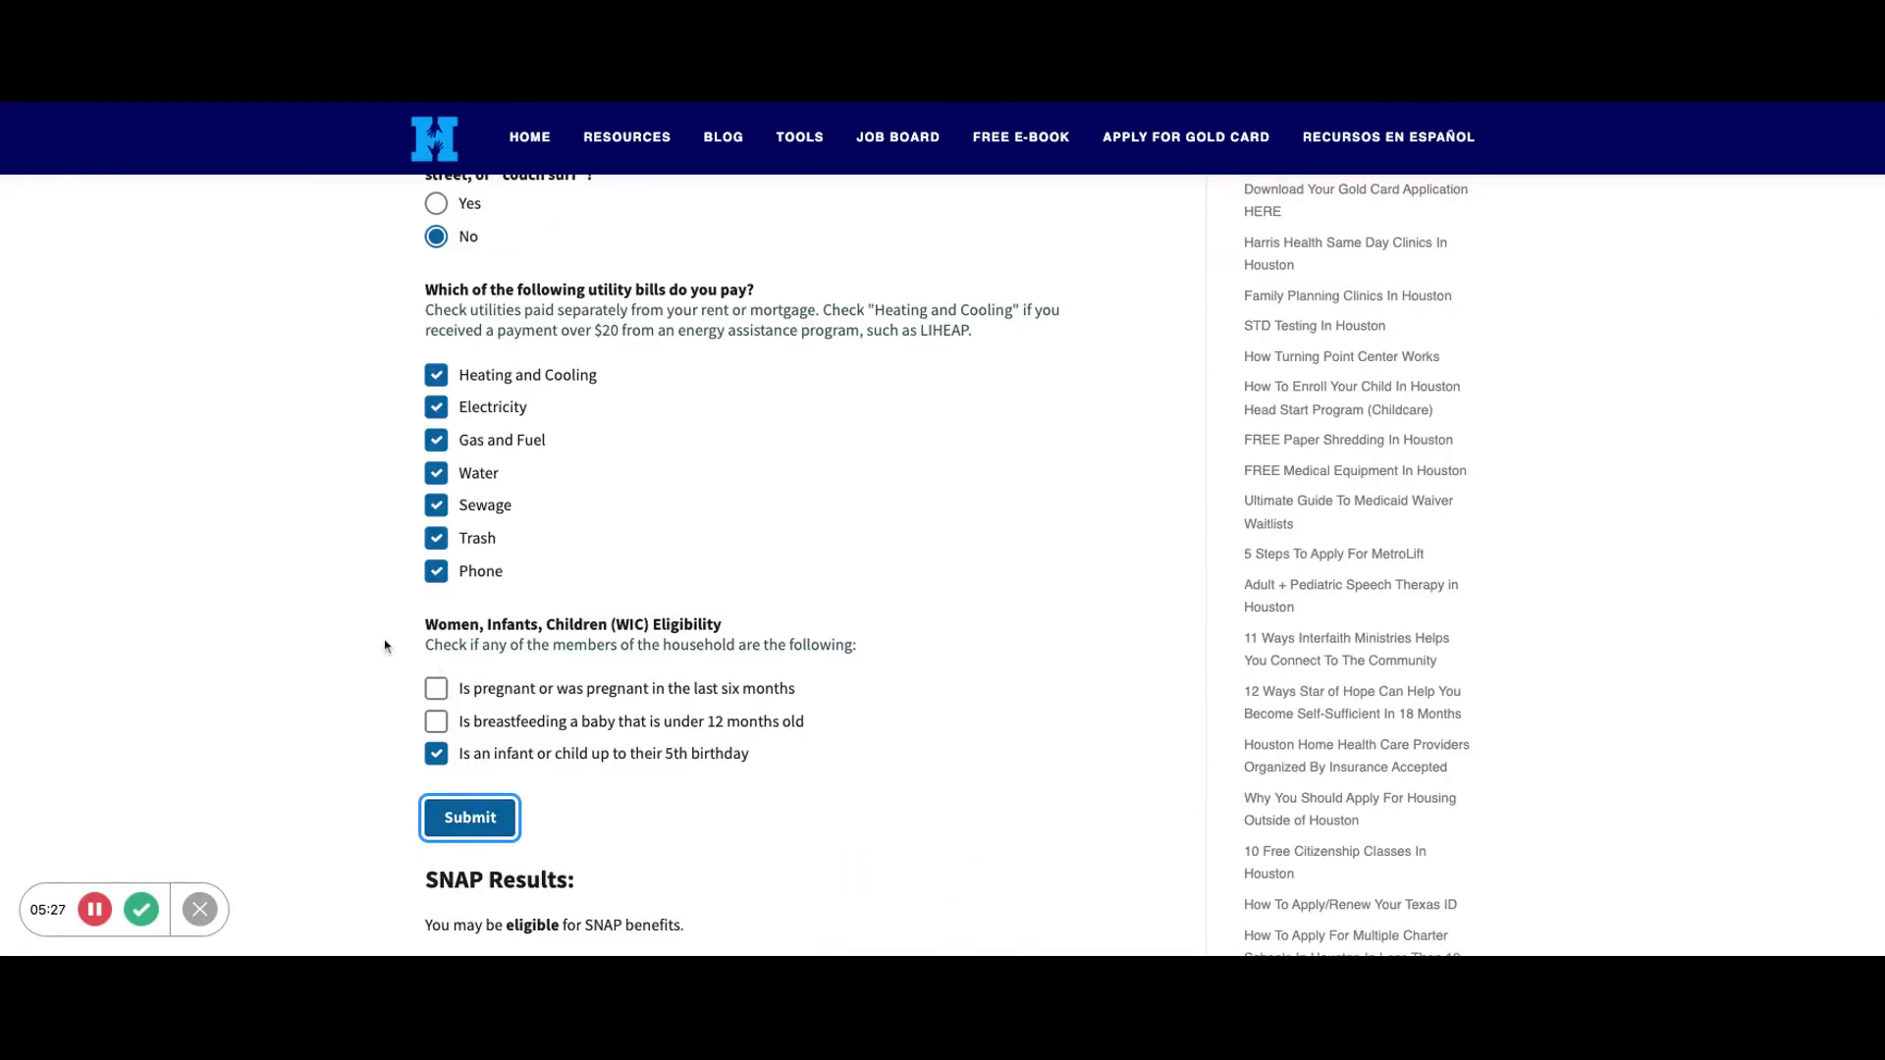
- Review the SNAP and WIC results, including the estimated benefit and the ways to apply
scroll(387, 644, down, 4)
scroll(385, 645, down, 1)
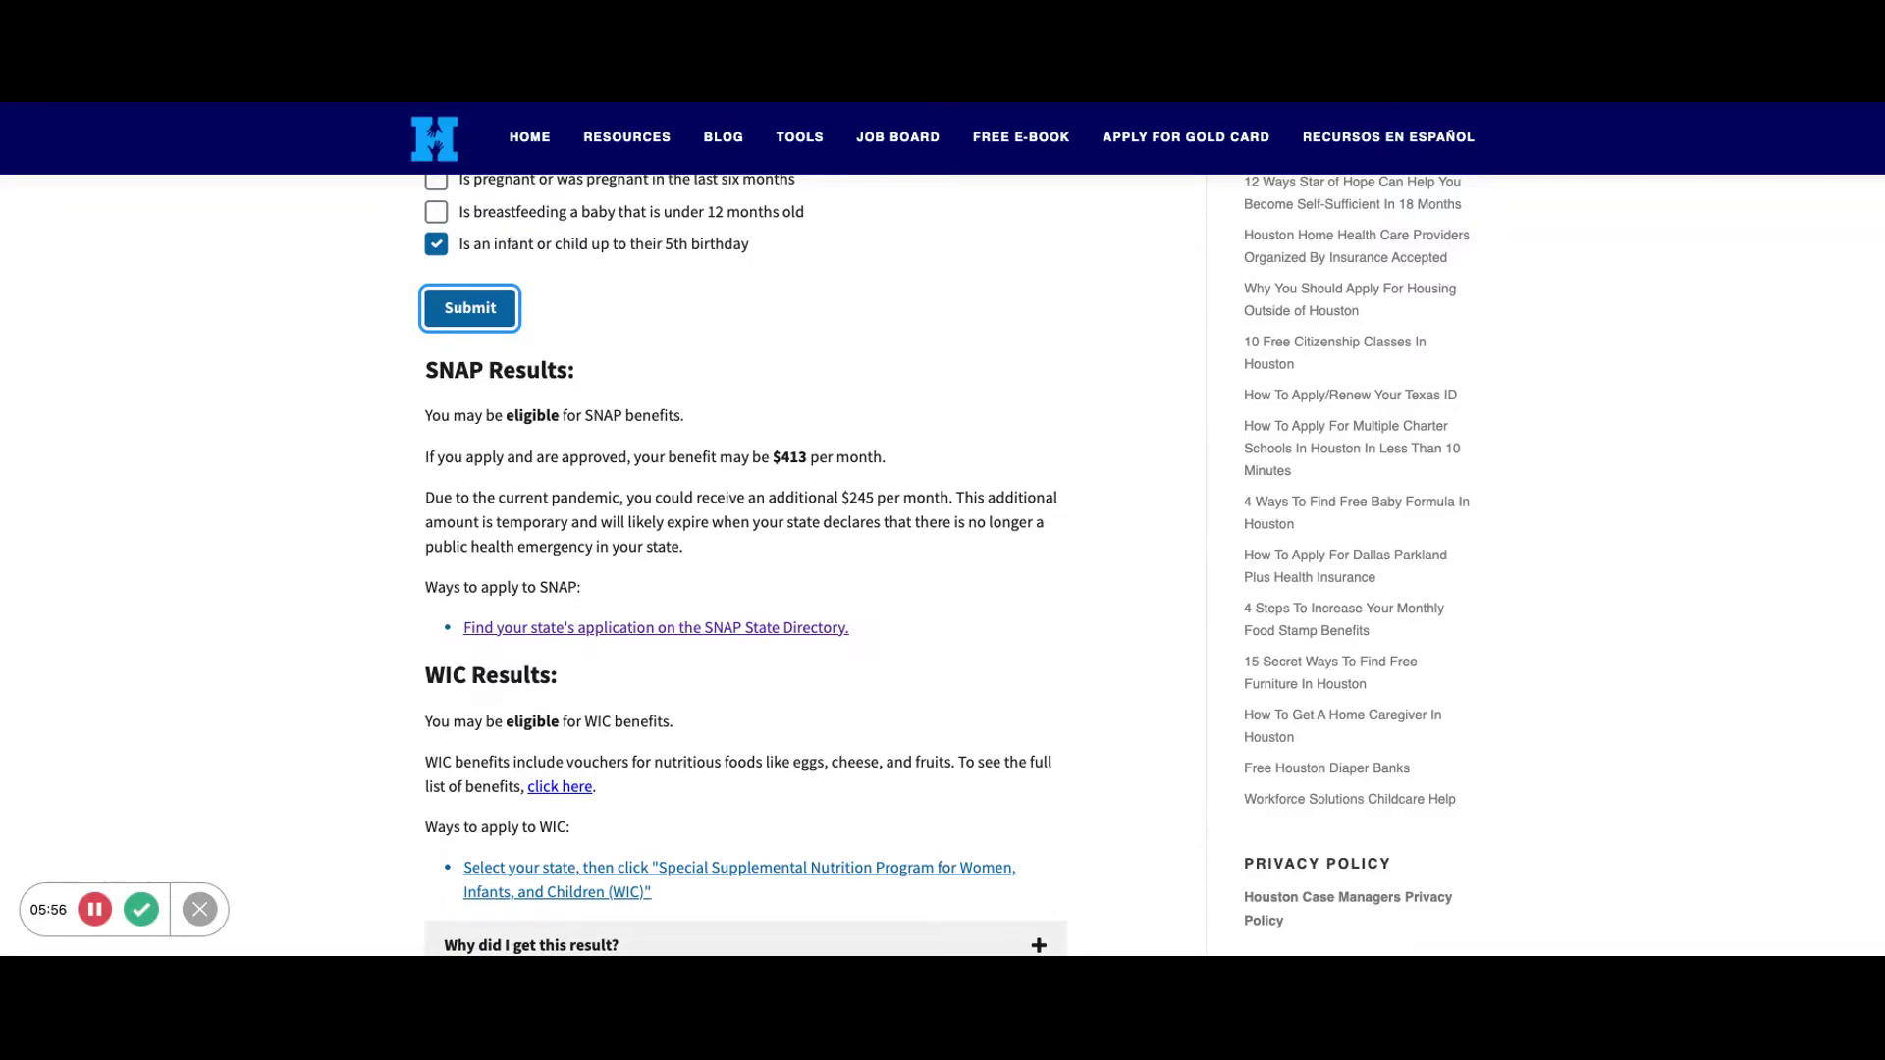
scroll(746, 560, down, 2)
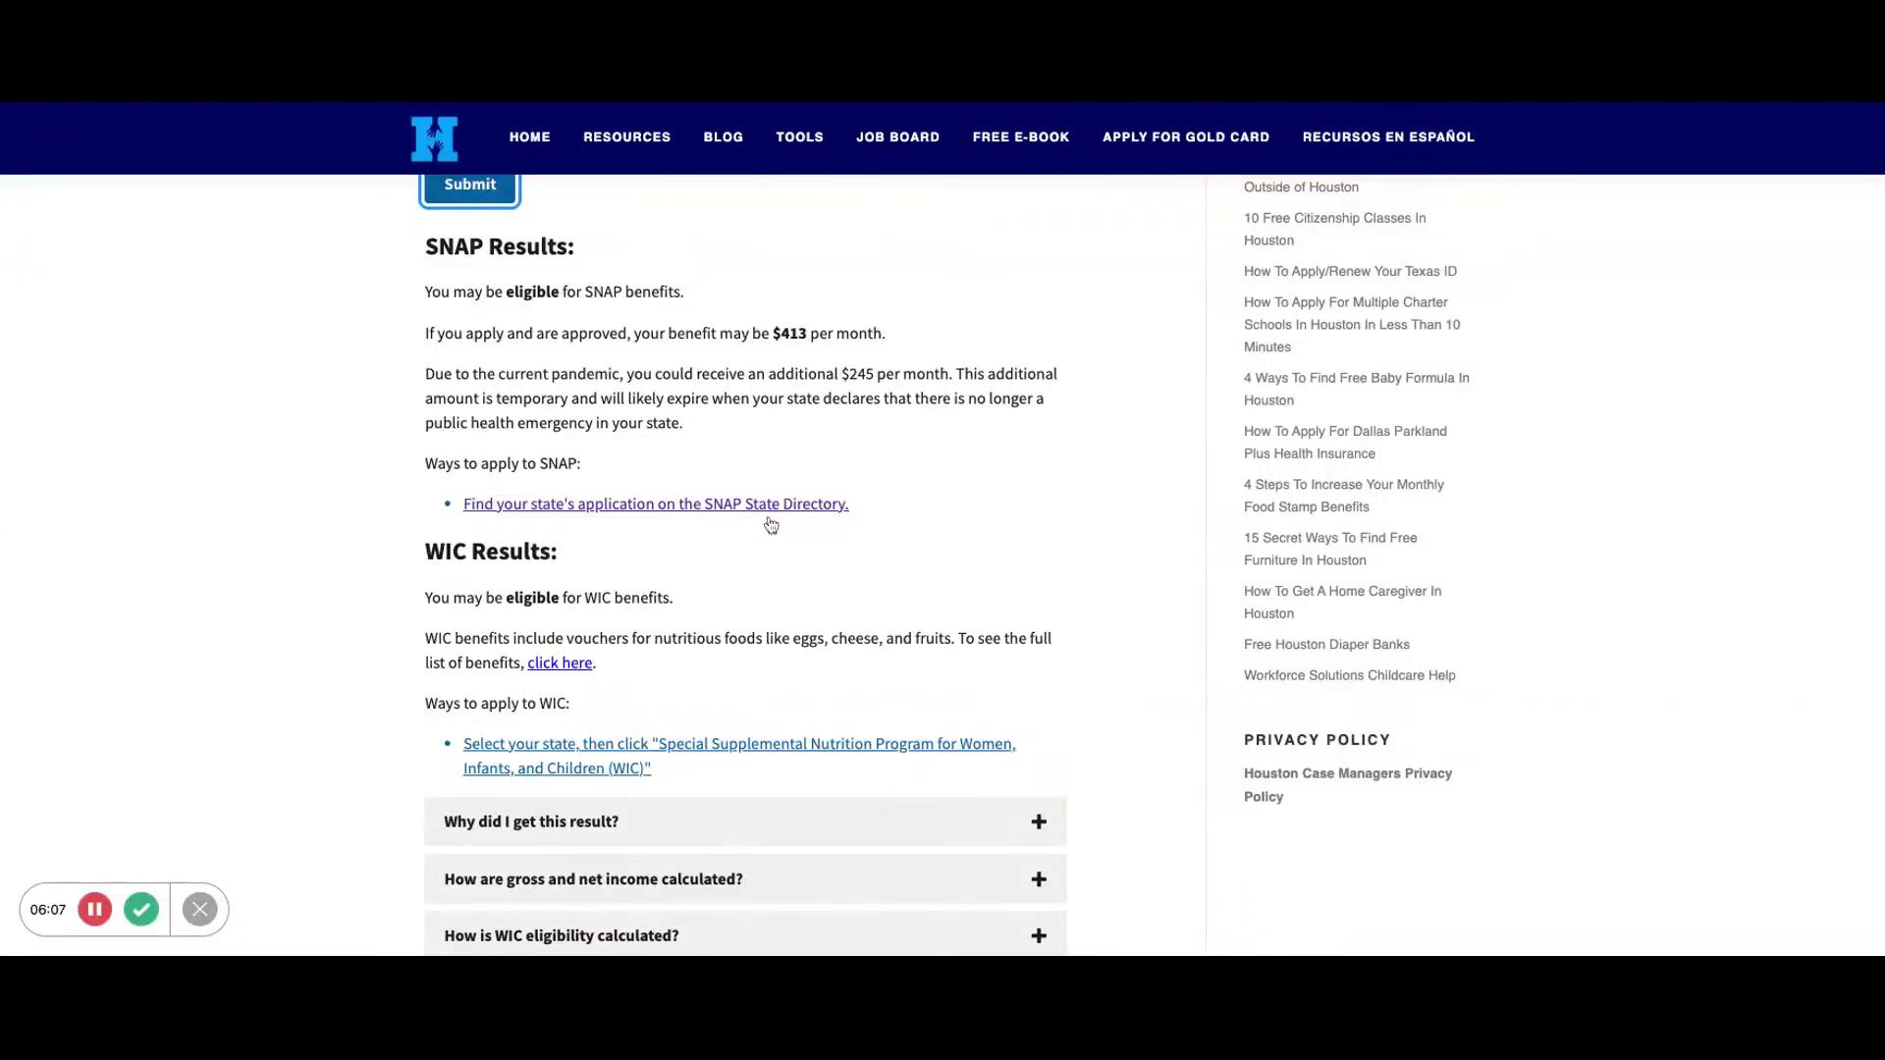
scroll(770, 526, down, 1)
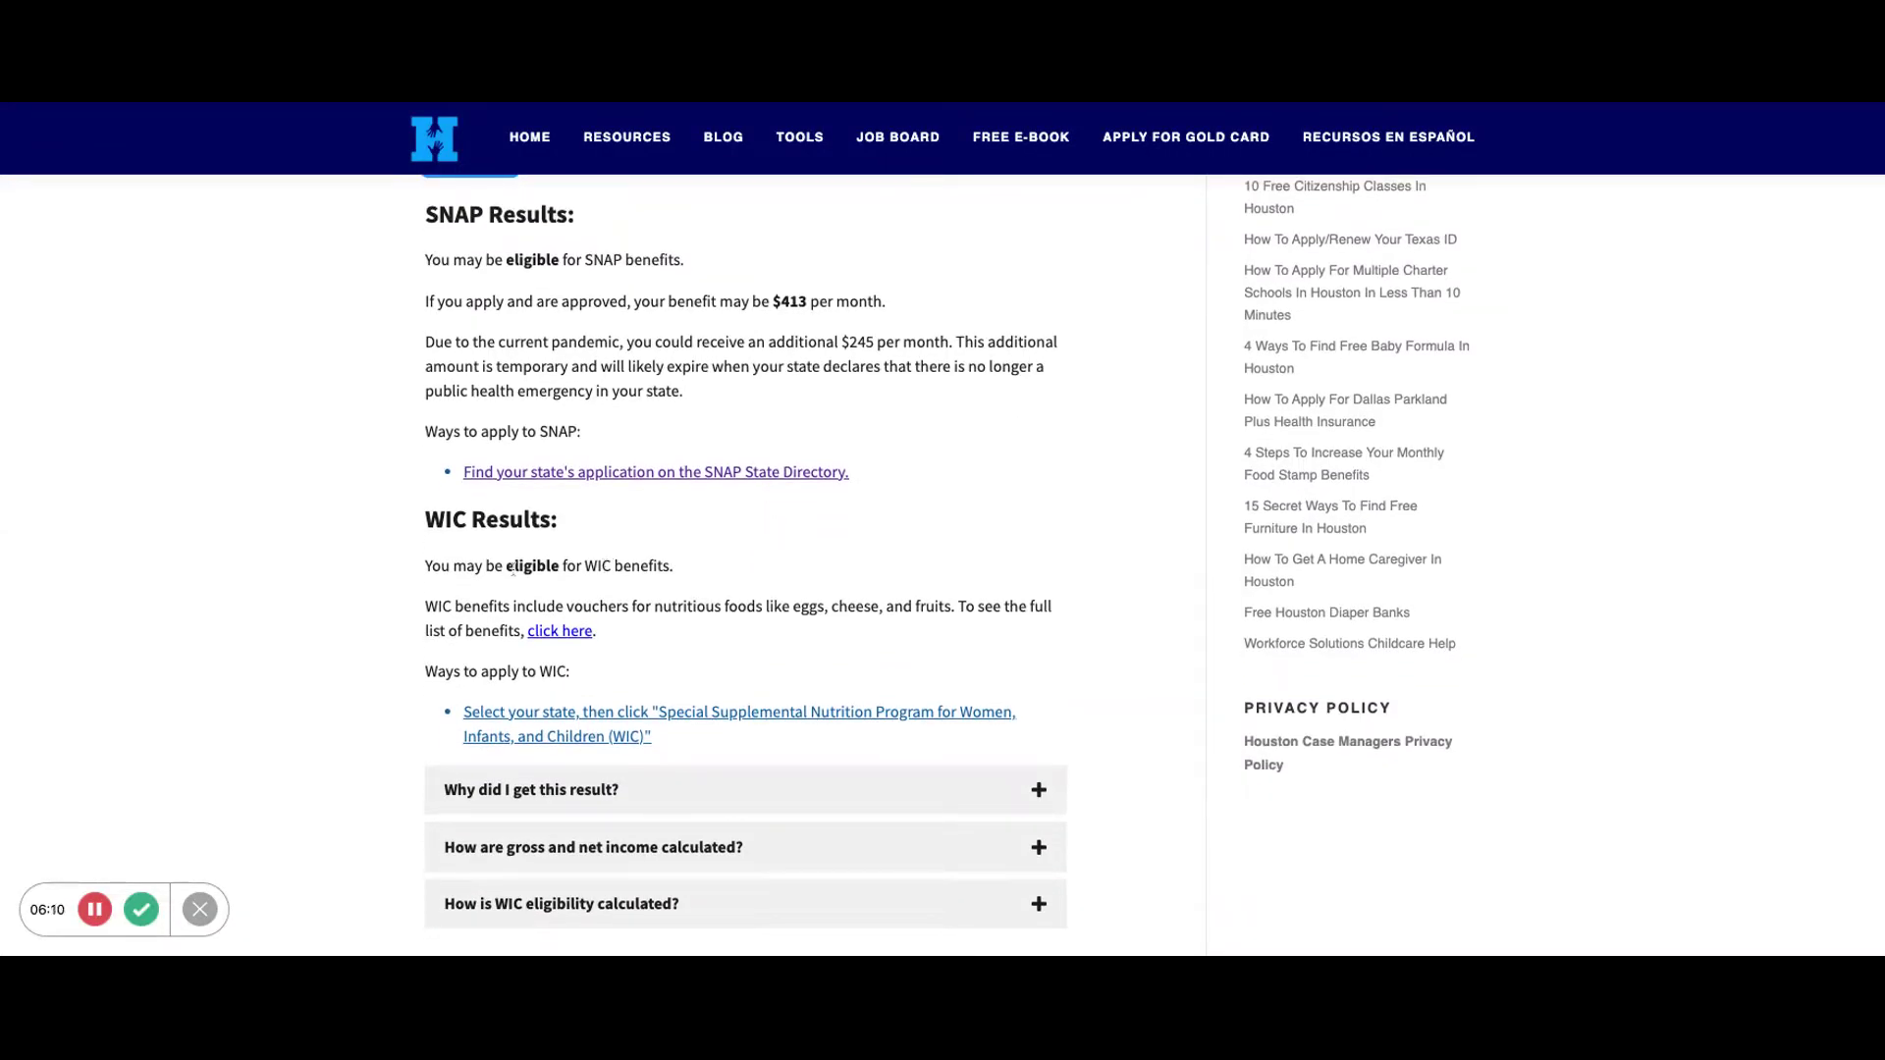
scroll(512, 567, down, 5)
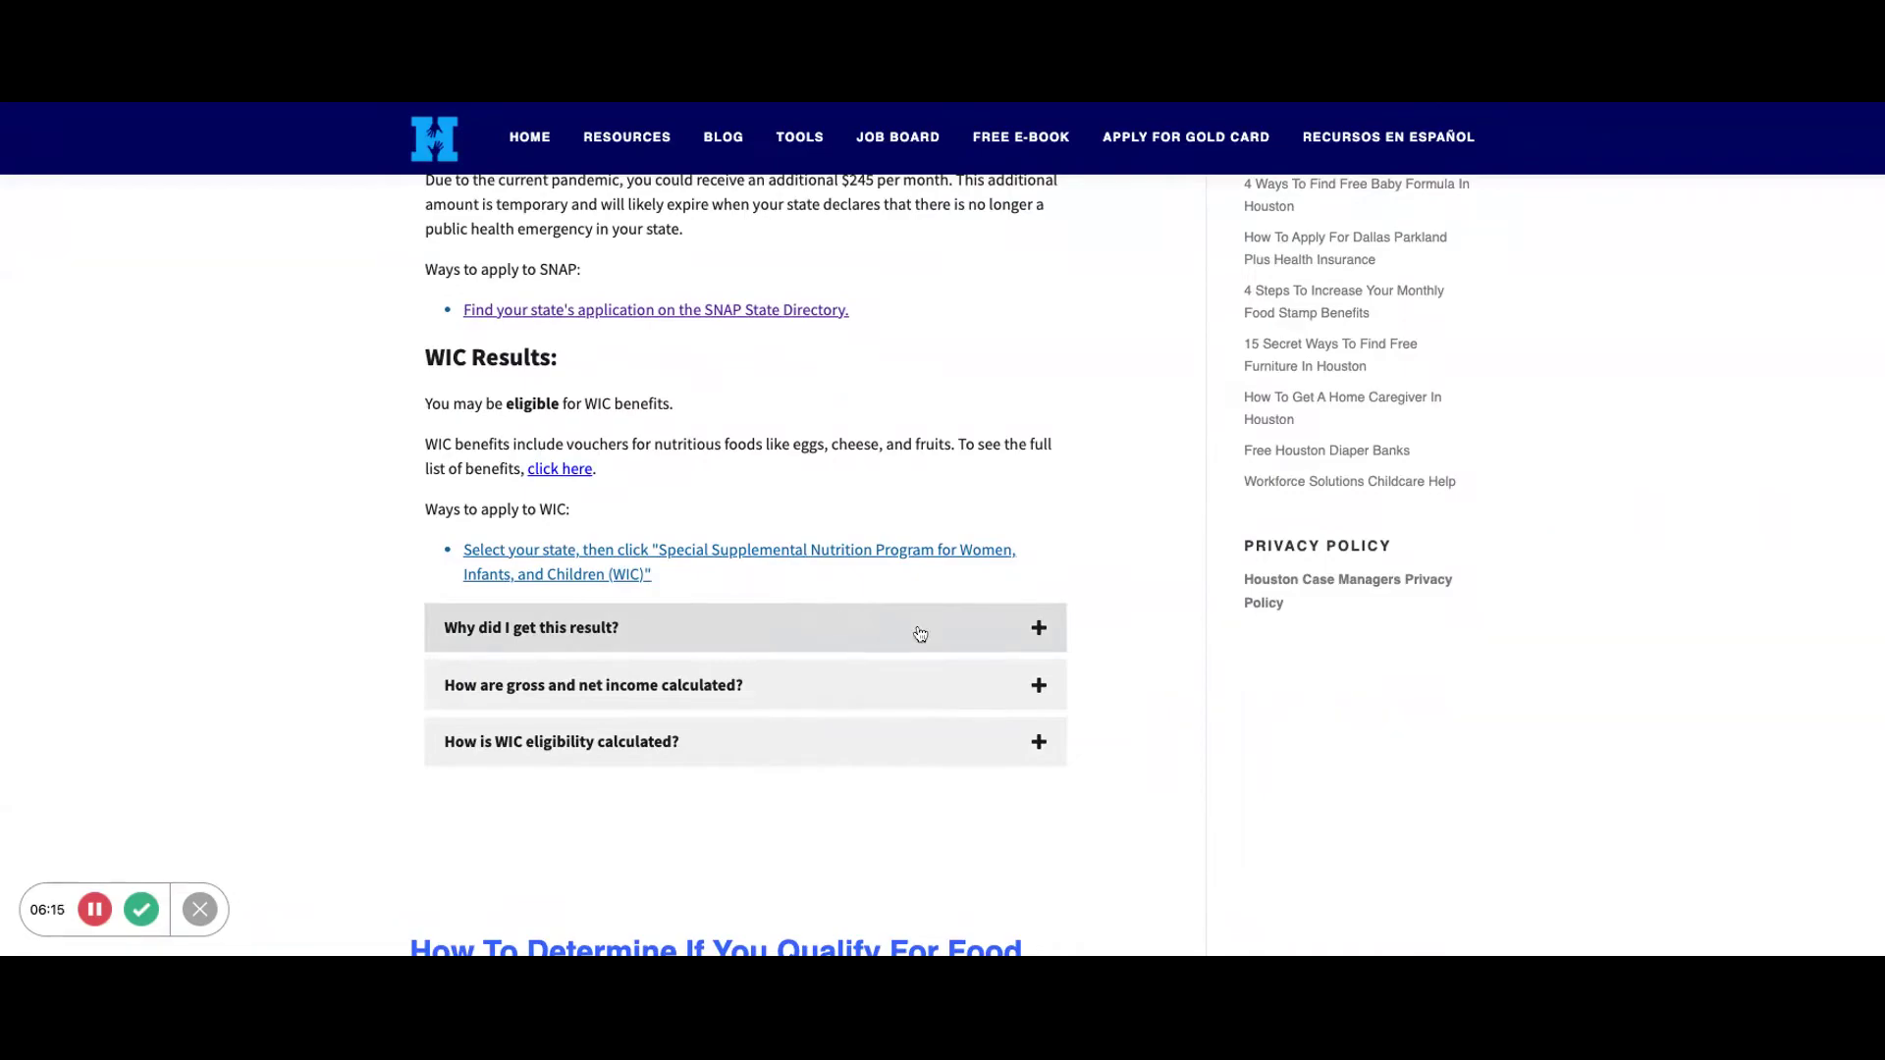
- Expand the "Why did I get this result?" explanation, read the income and asset tests, and collapse it
click(1022, 636)
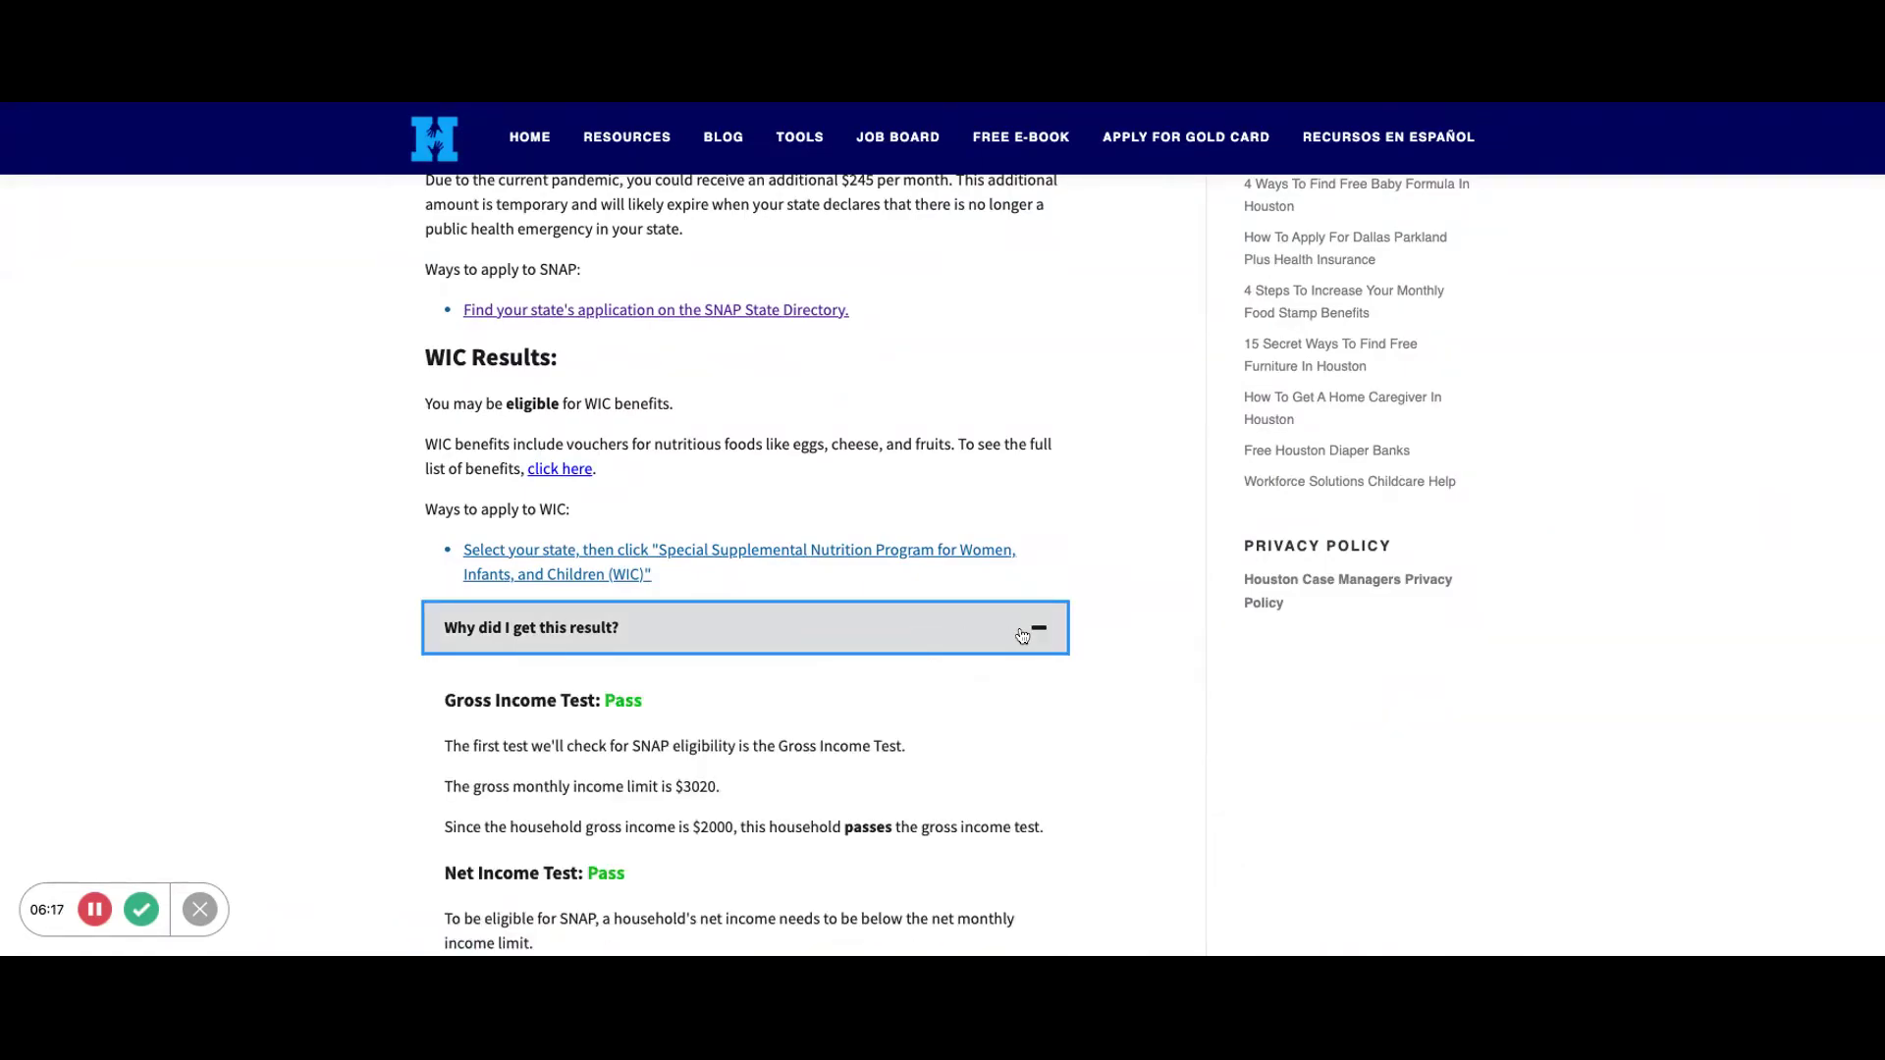
scroll(373, 728, down, 4)
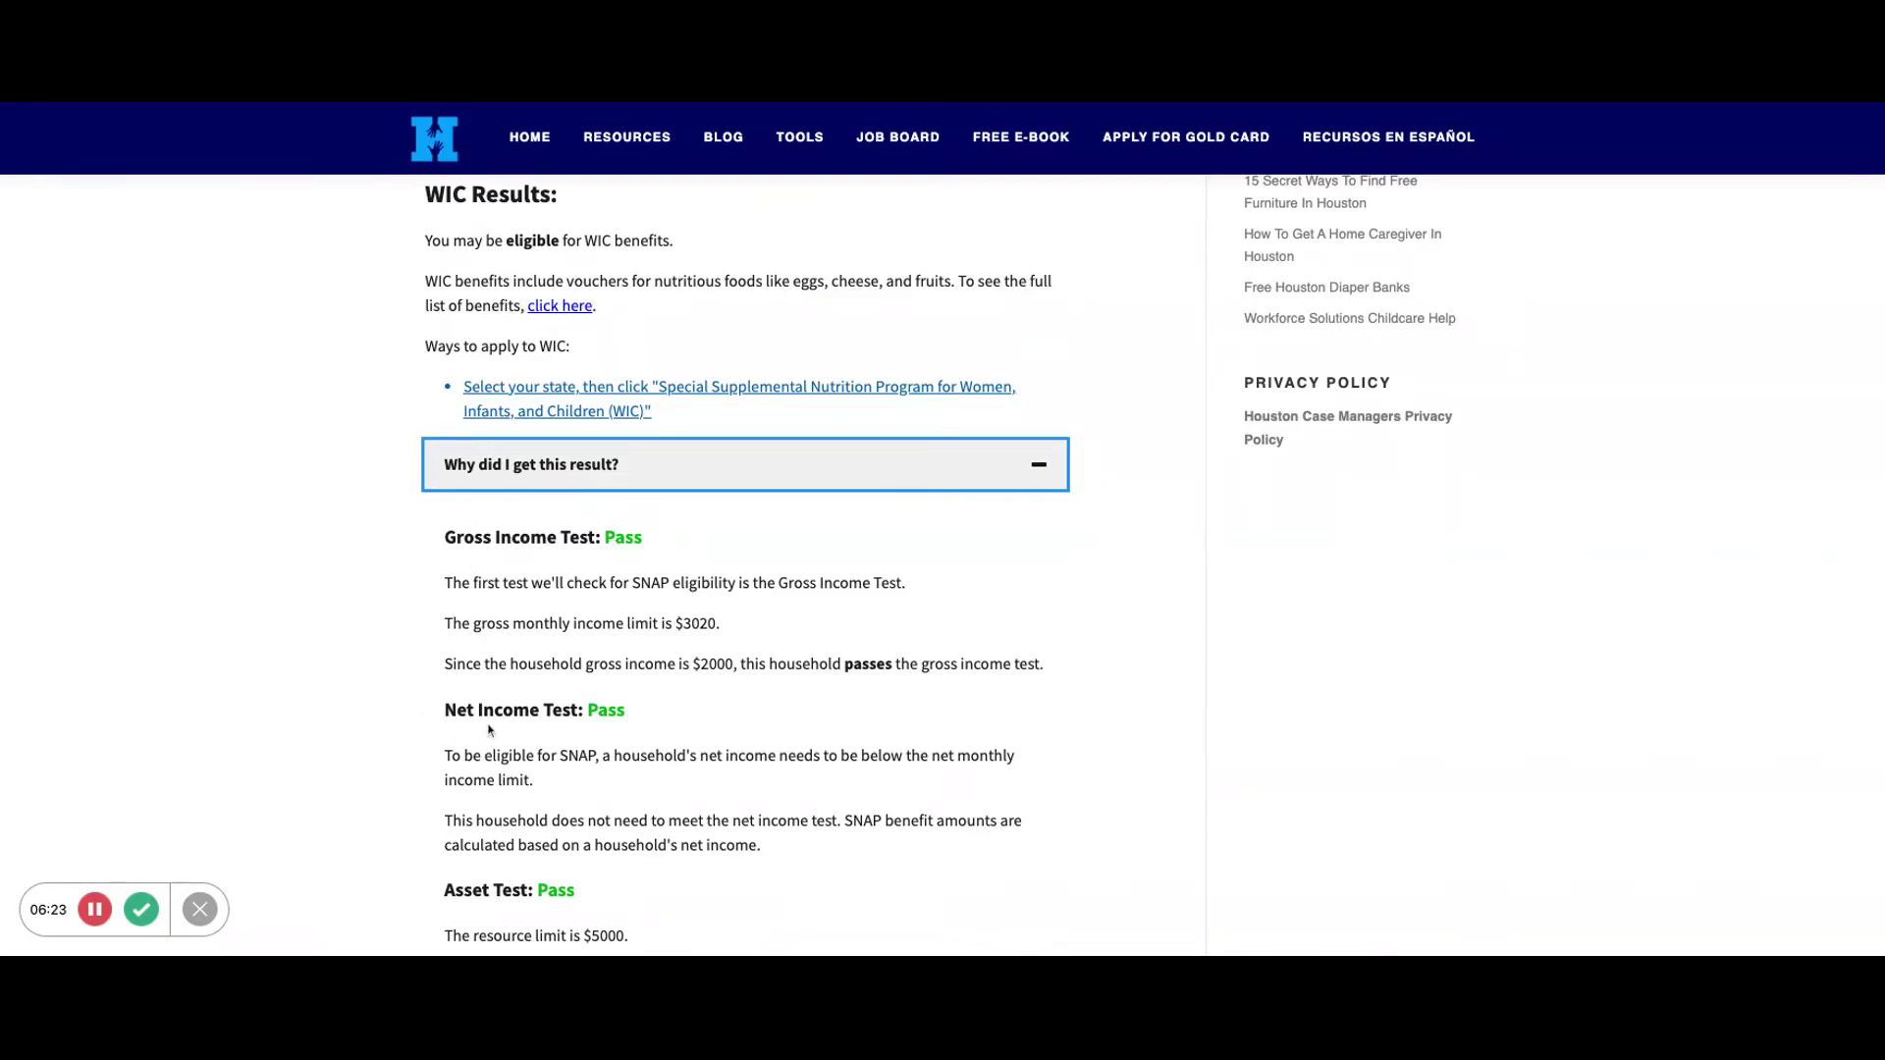
scroll(391, 784, down, 2)
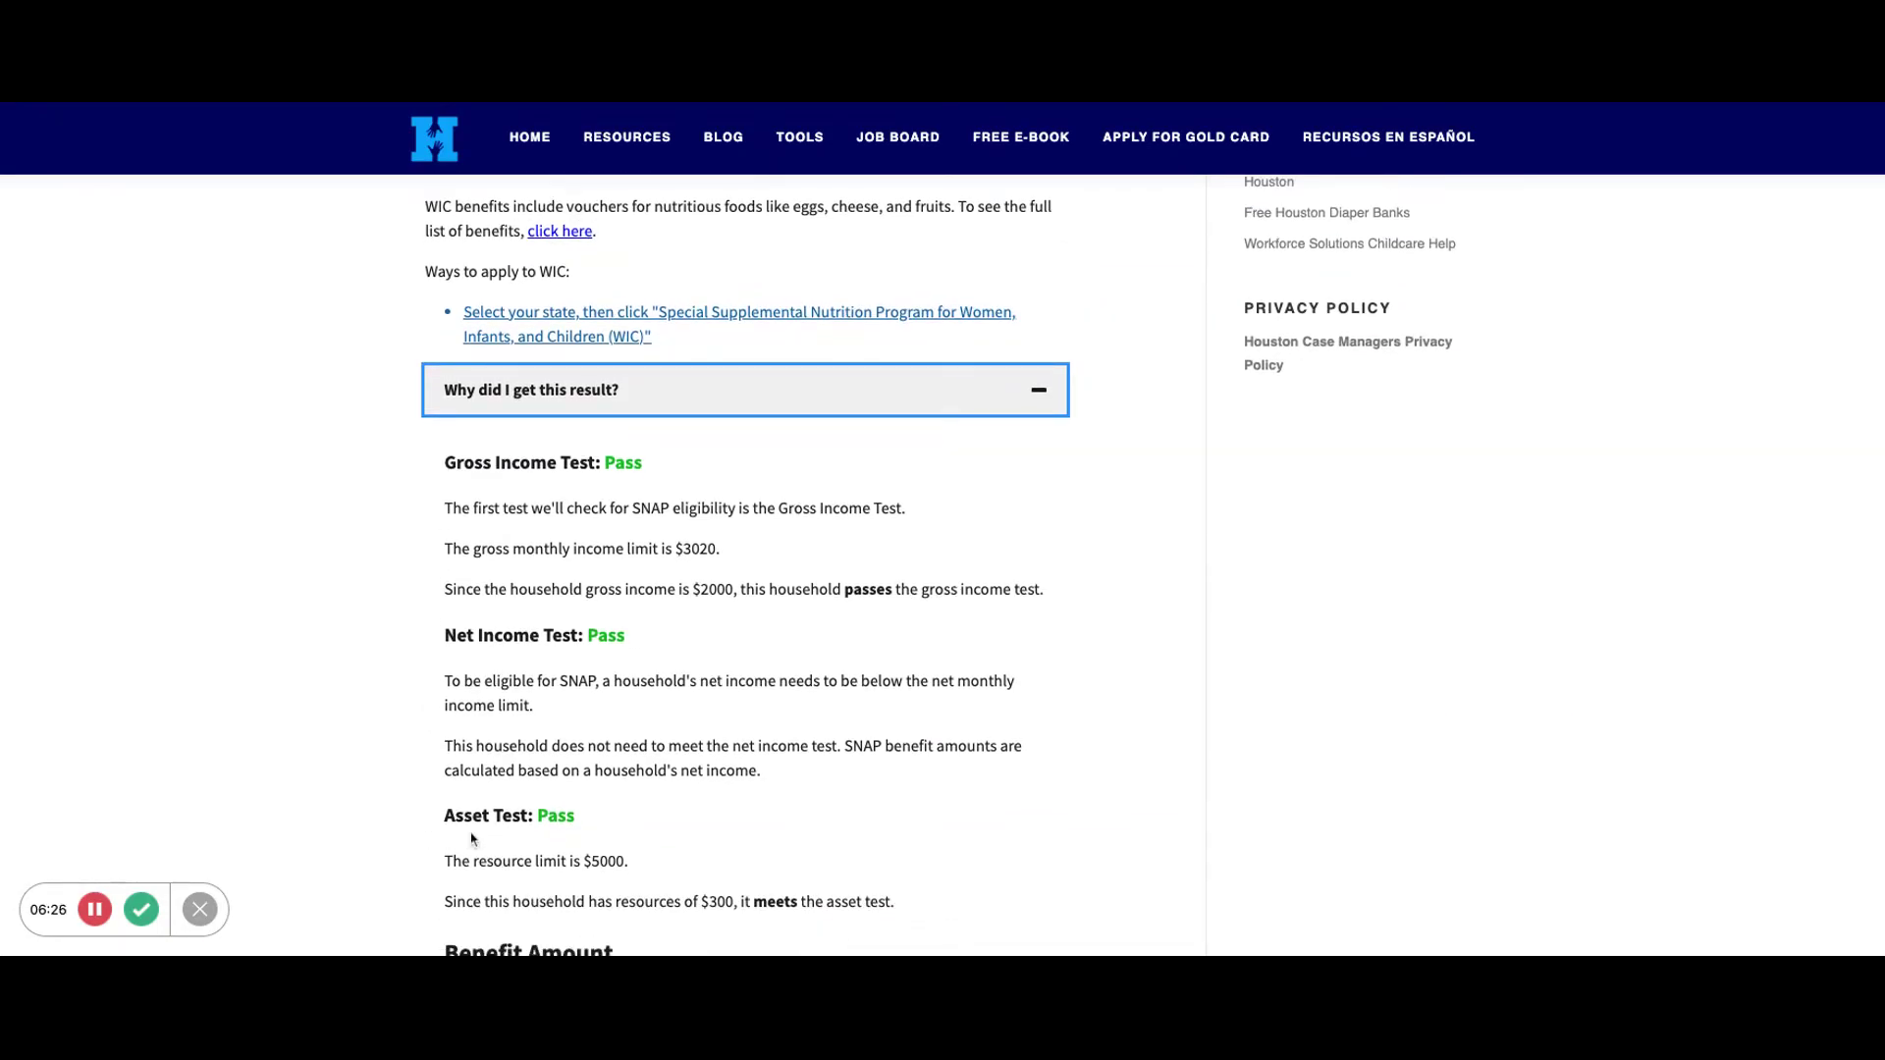
scroll(989, 429, down, 1)
click(1039, 367)
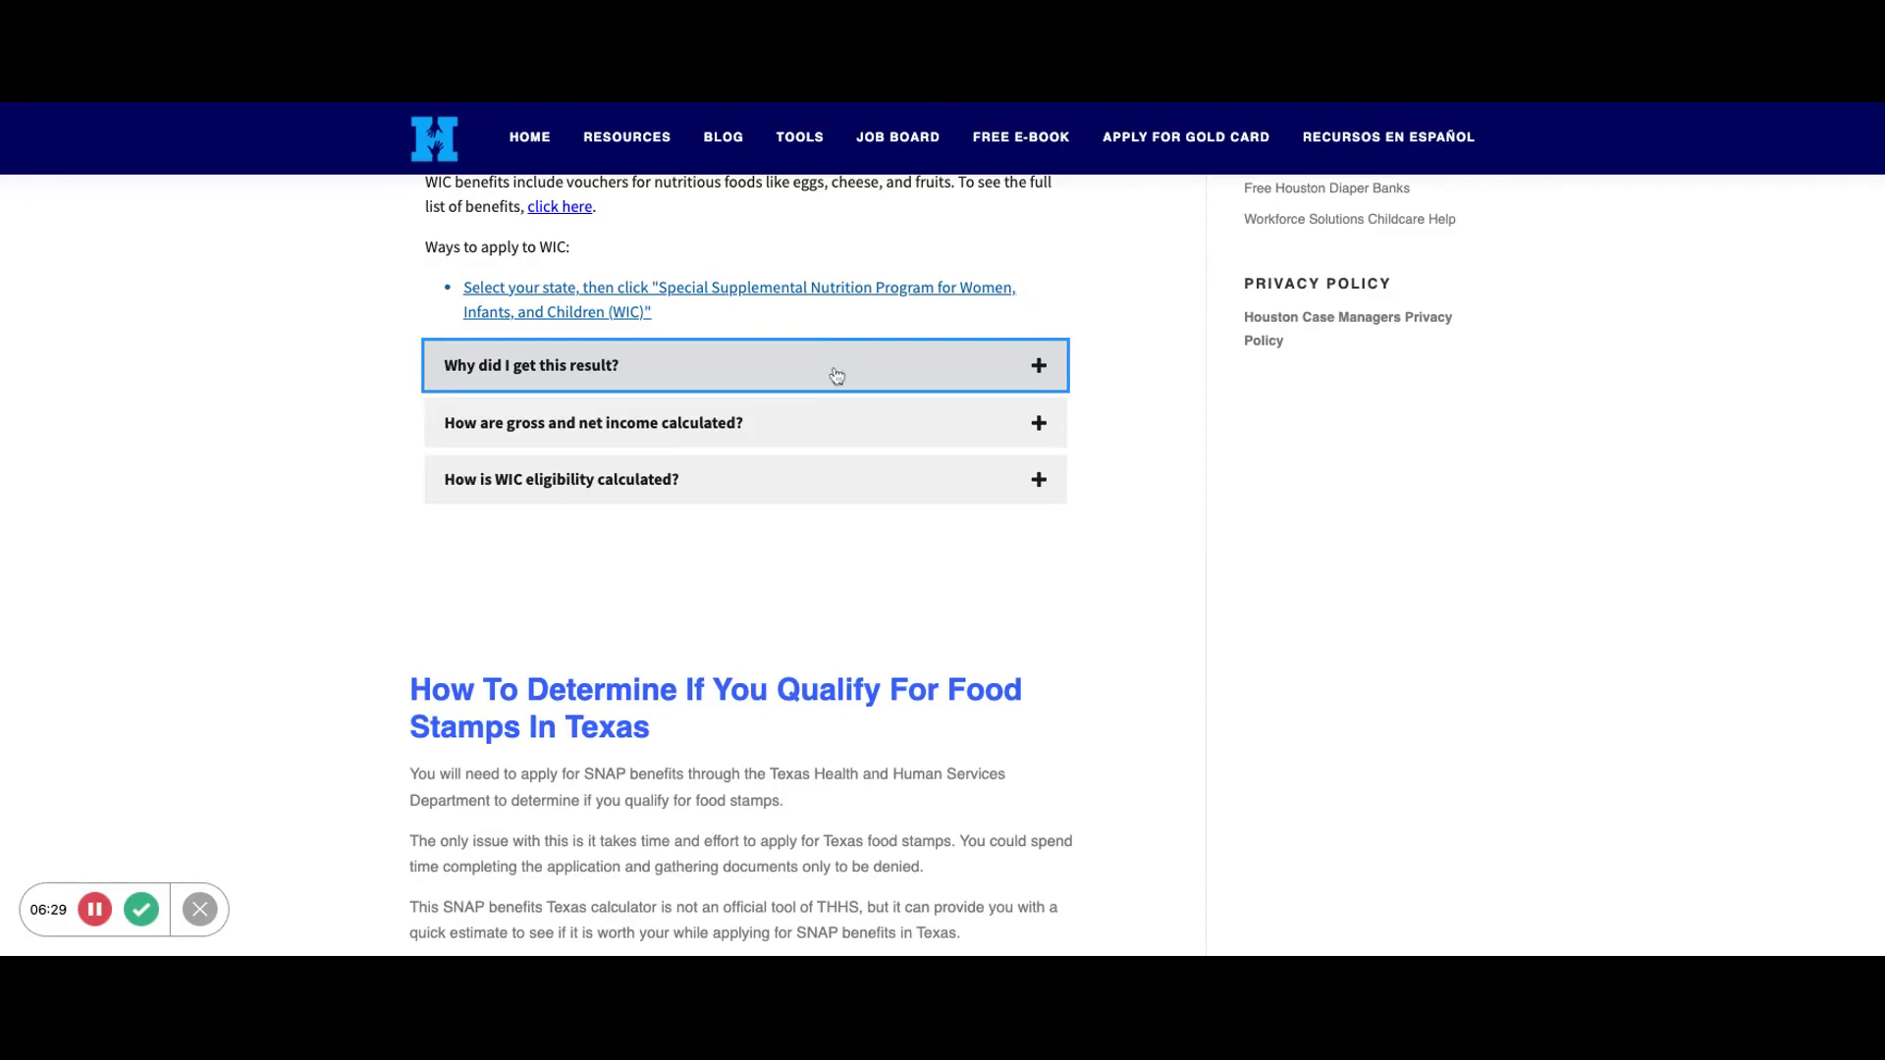
- Expand "How are gross and net income calculated?", read through the calculation, and collapse it
click(835, 422)
scroll(823, 597, down, 4)
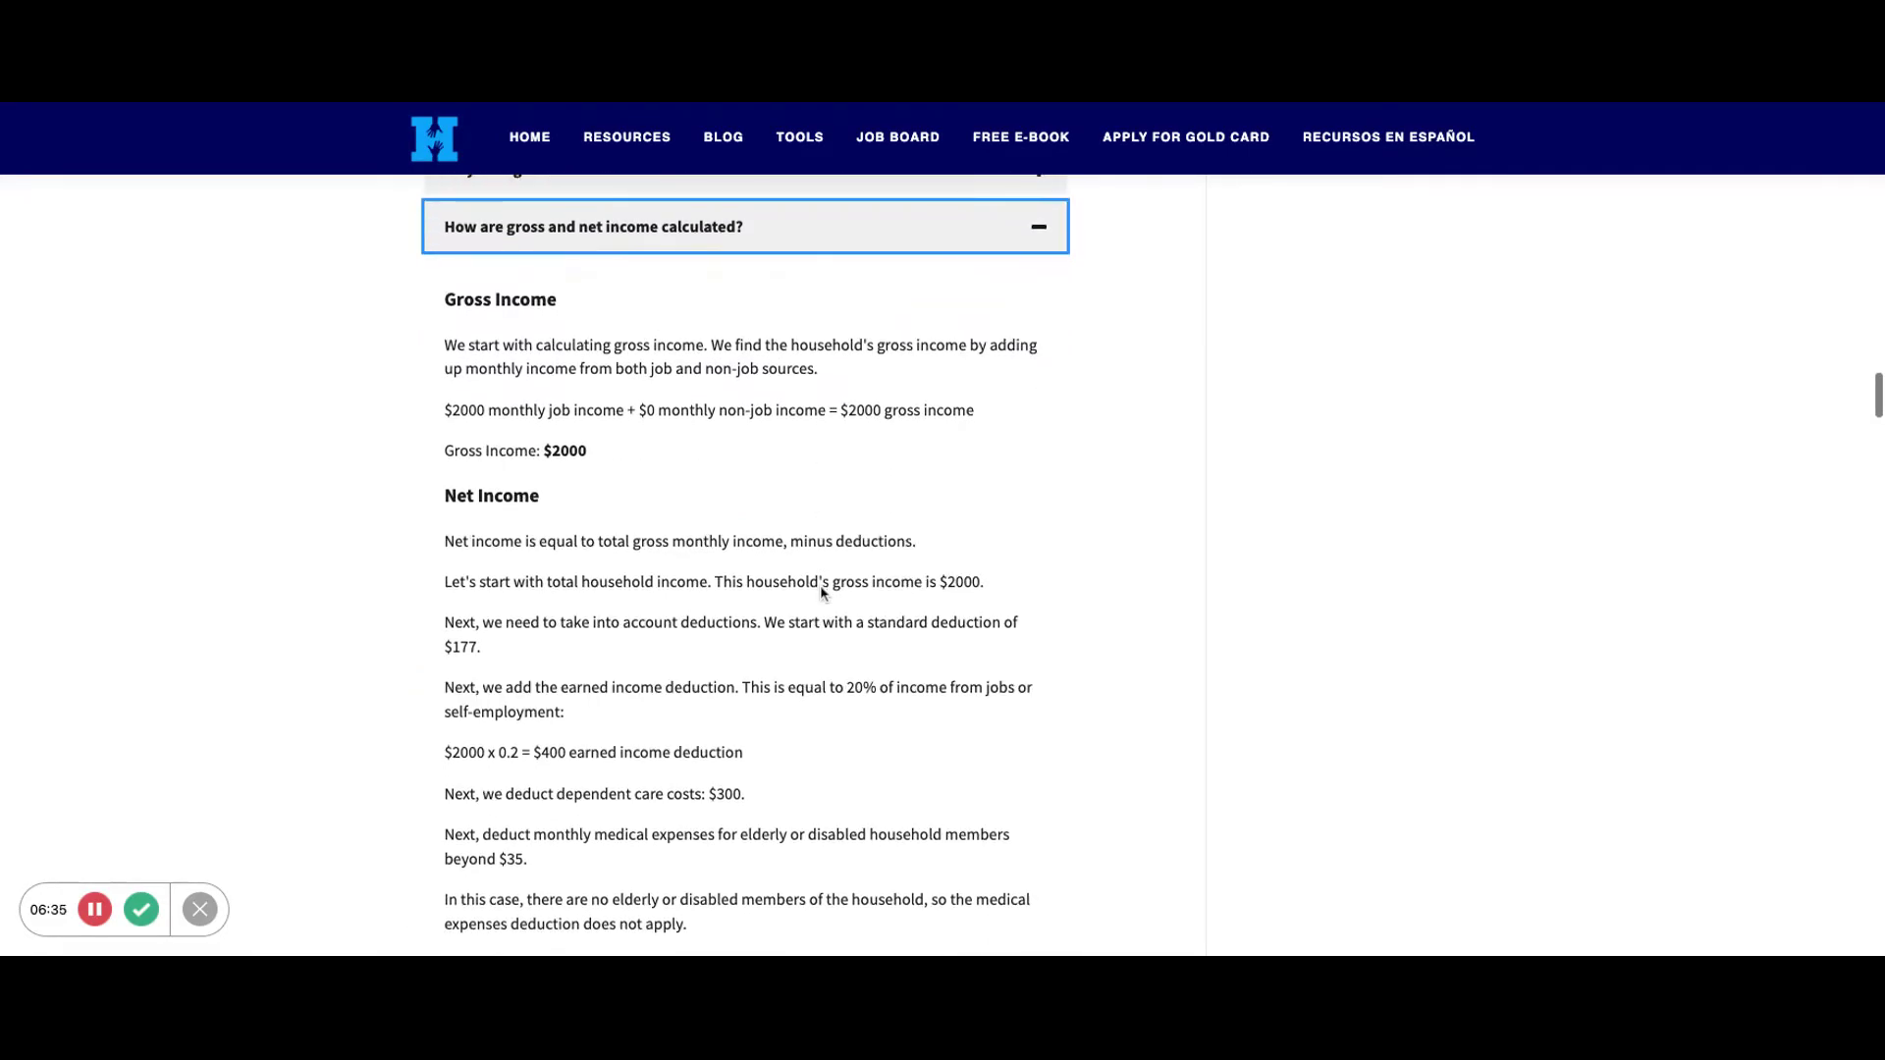
scroll(823, 593, up, 2)
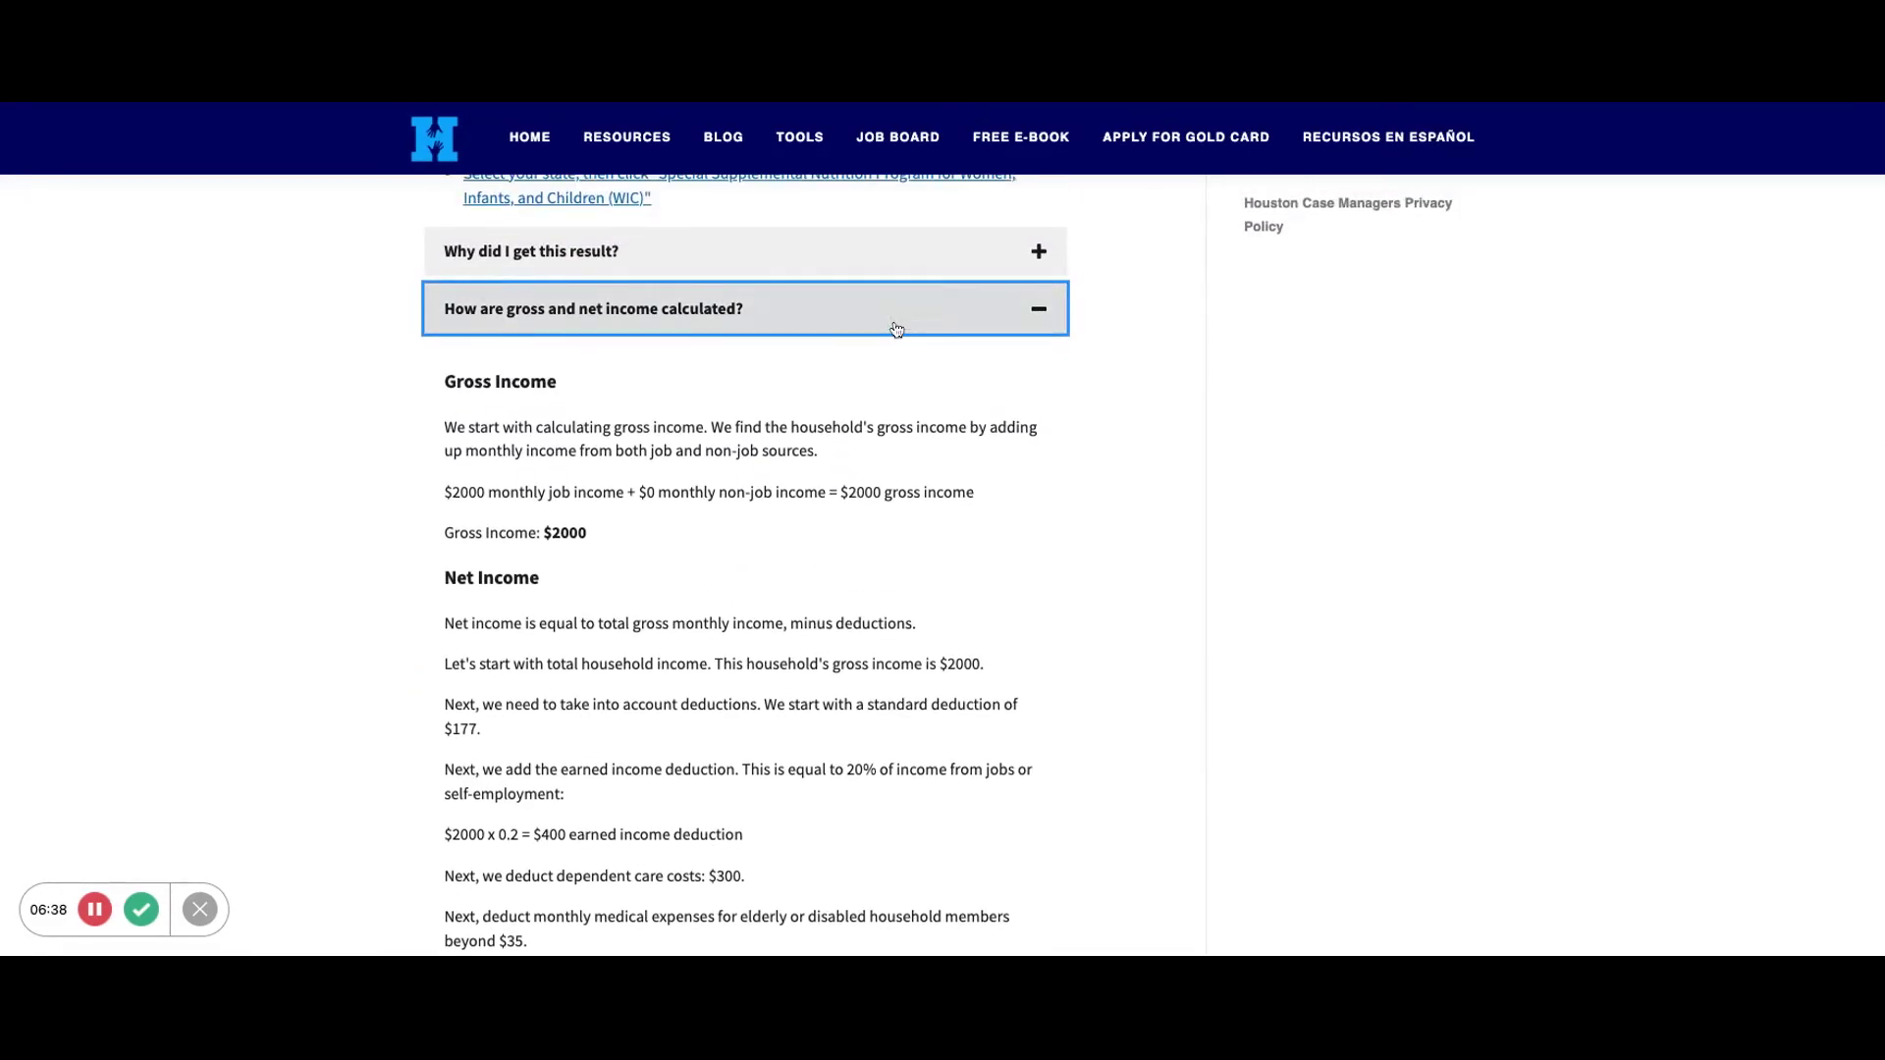
click(894, 324)
- Read the "How is WIC eligibility calculated?" explanation, collapse it, and return to the SNAP results
click(855, 365)
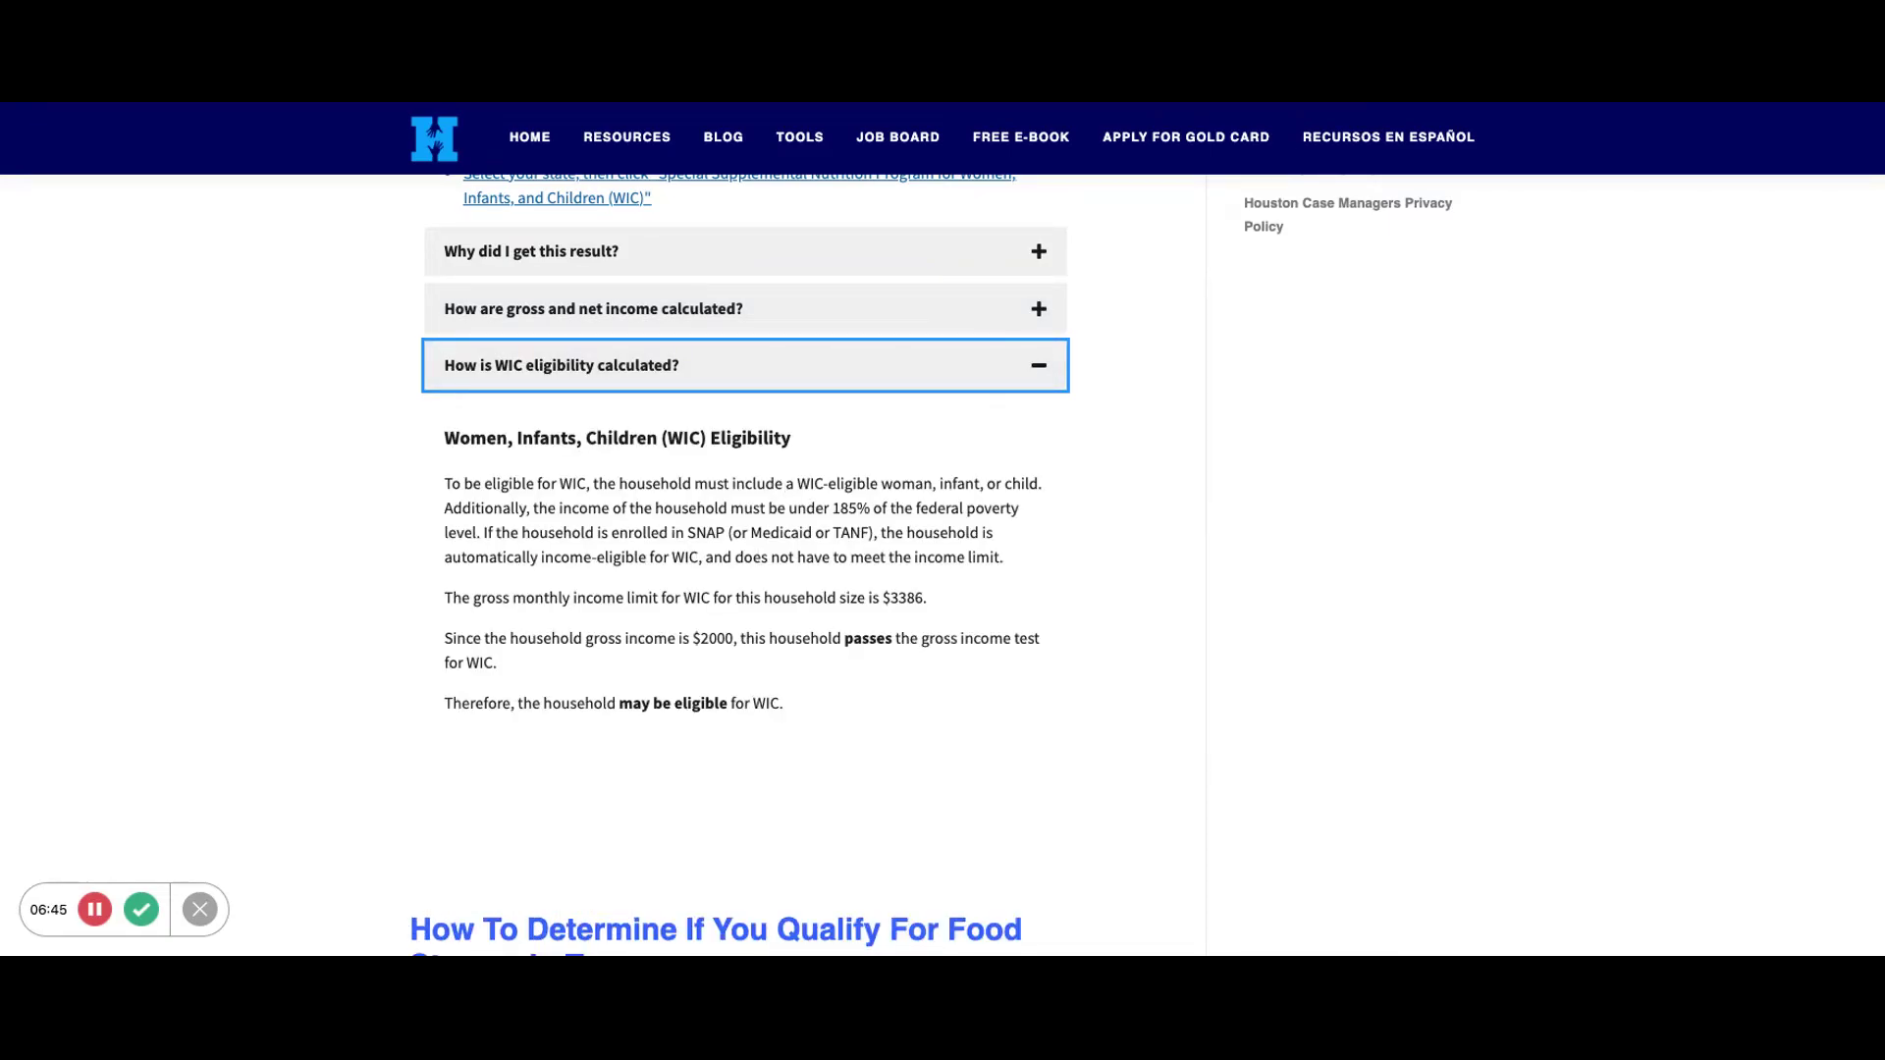
scroll(770, 488, up, 2)
click(765, 467)
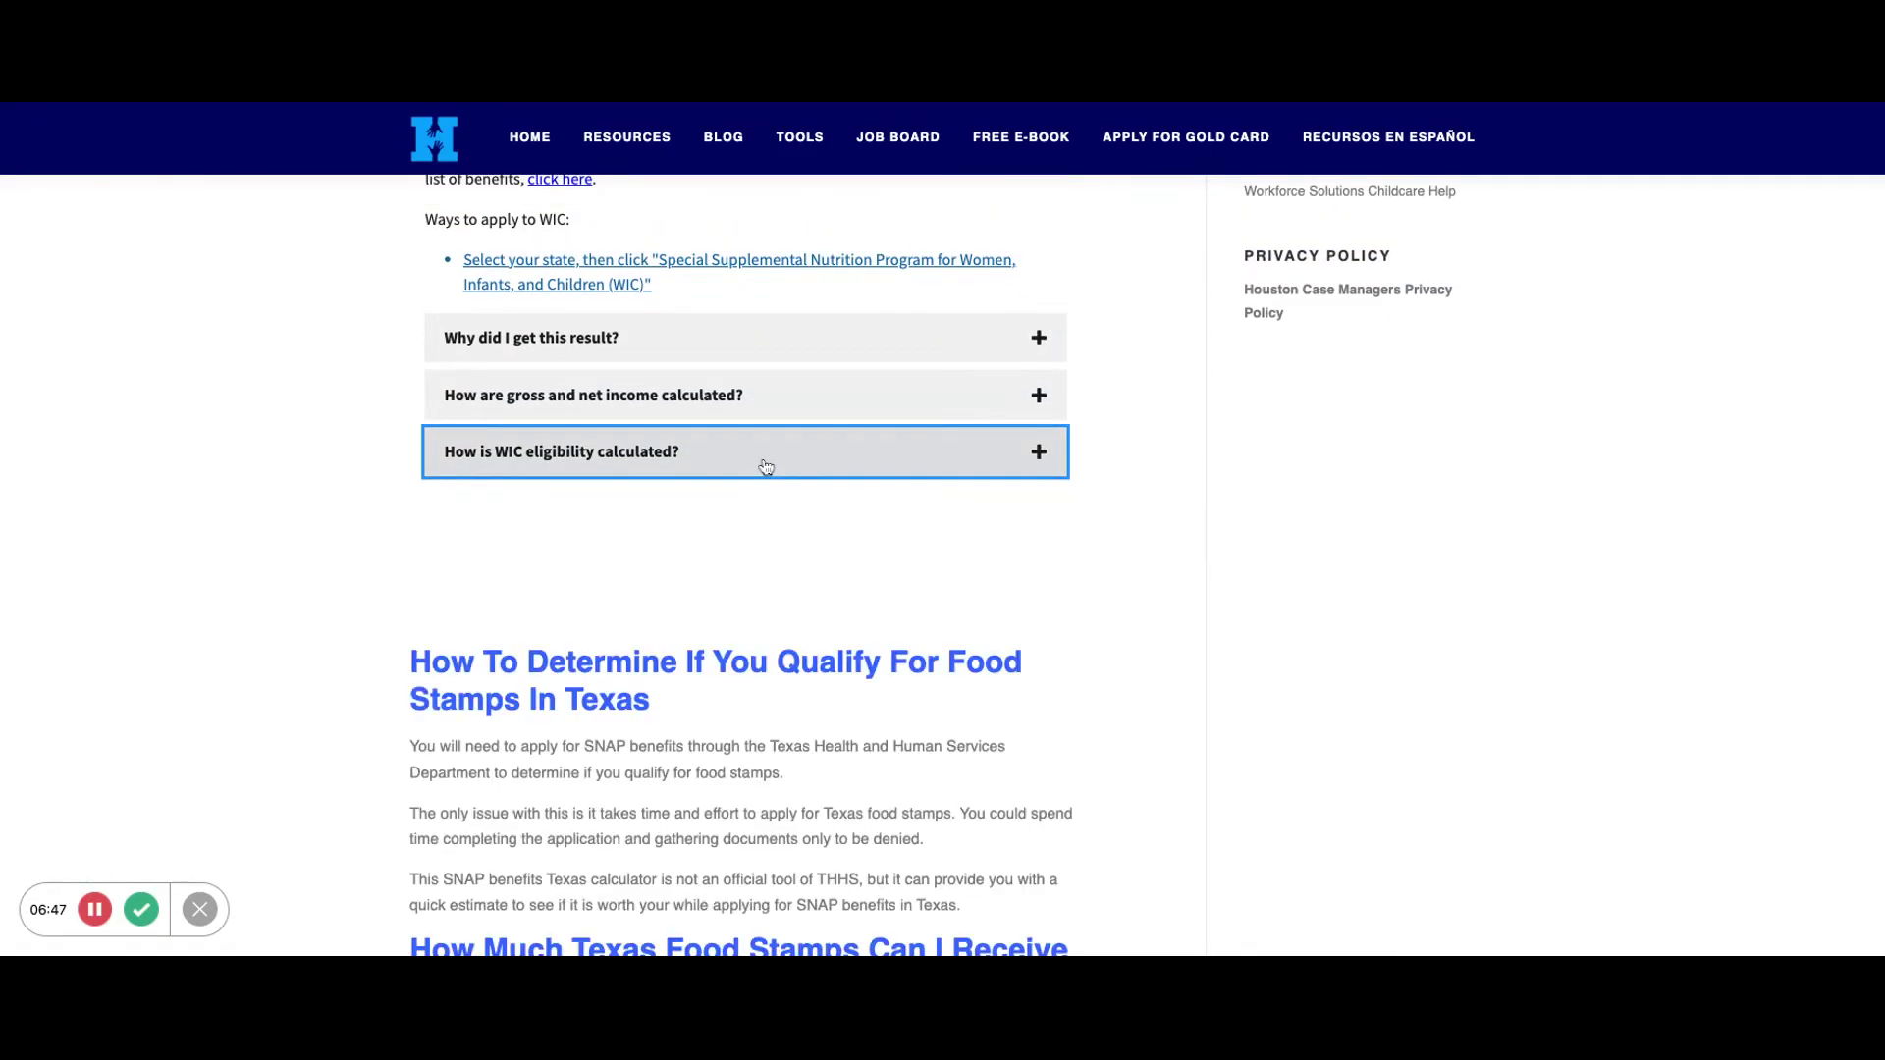
scroll(766, 467, up, 3)
scroll(551, 366, up, 3)
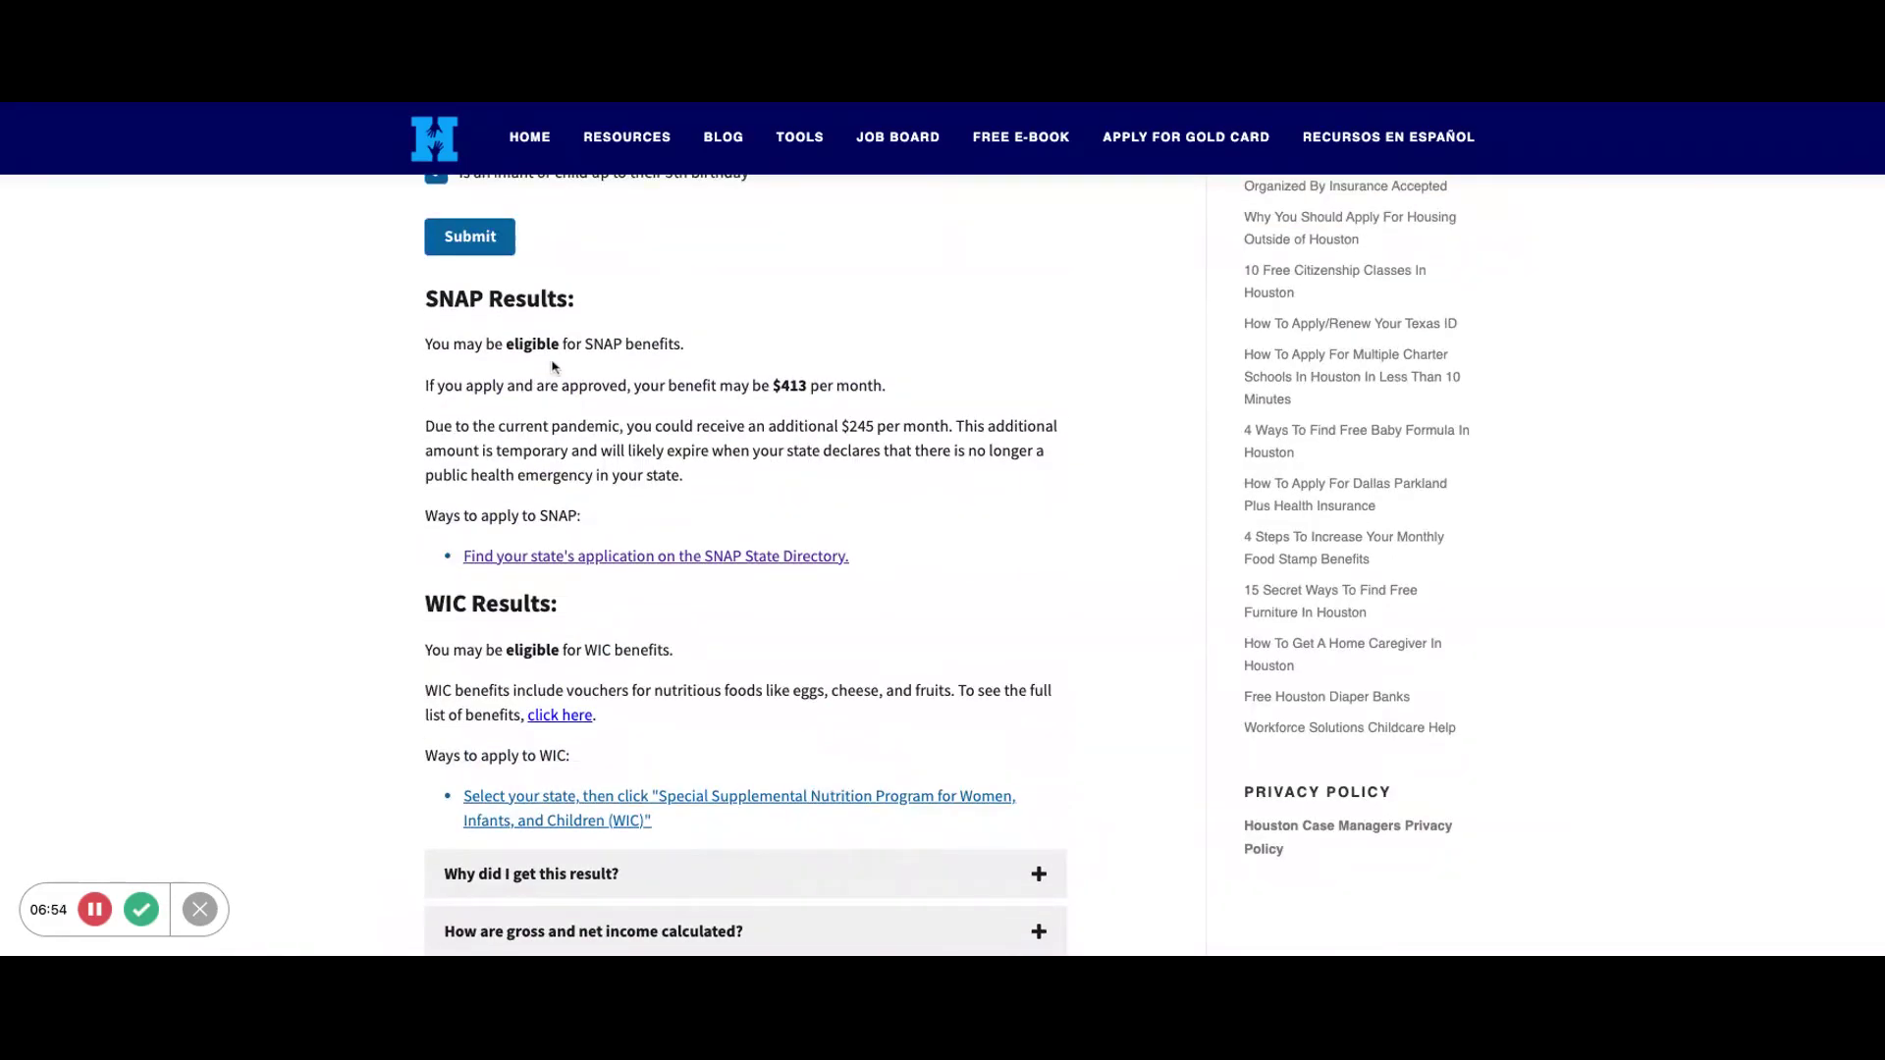